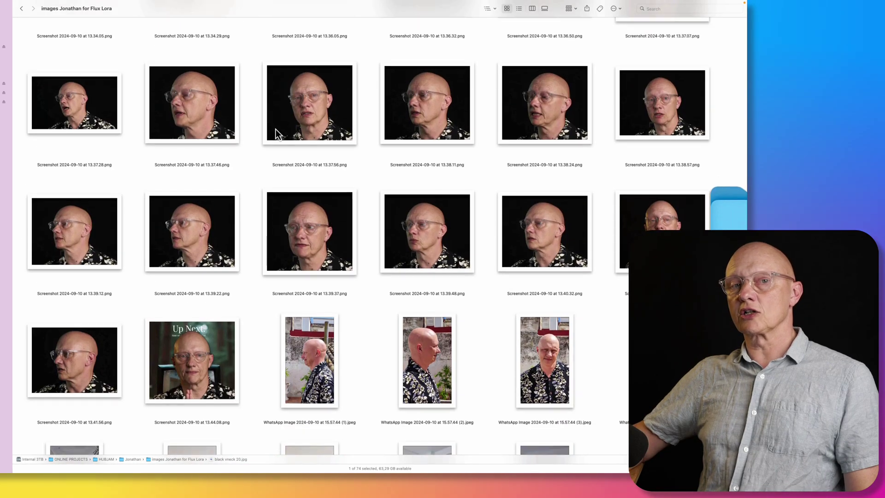
pyautogui.scroll(-2, 276, 130)
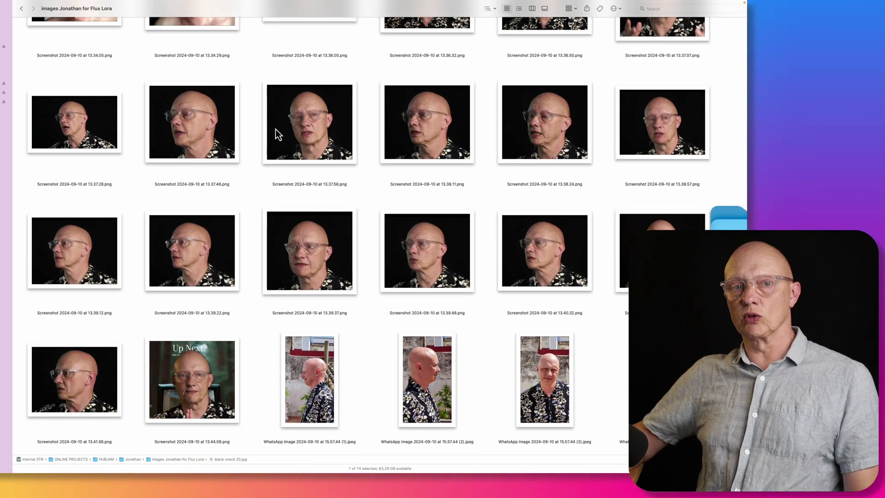
pyautogui.scroll(5, 276, 134)
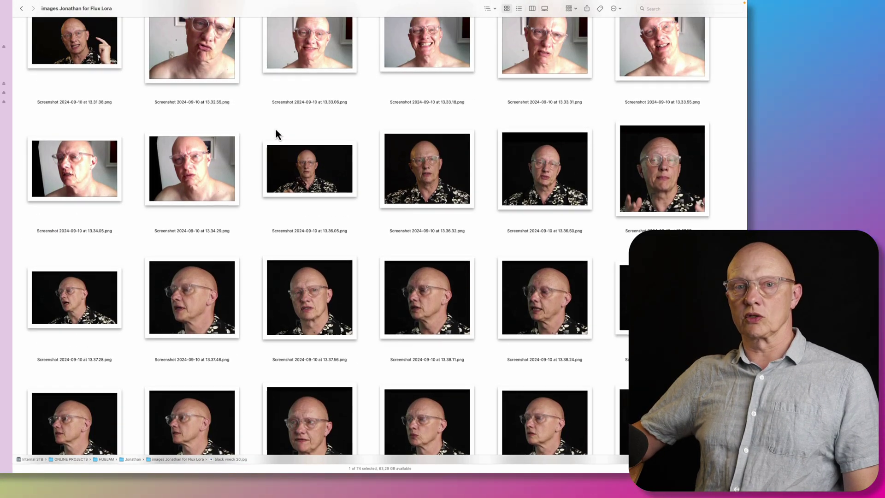
pyautogui.scroll(2, 276, 133)
pyautogui.scroll(3, 276, 134)
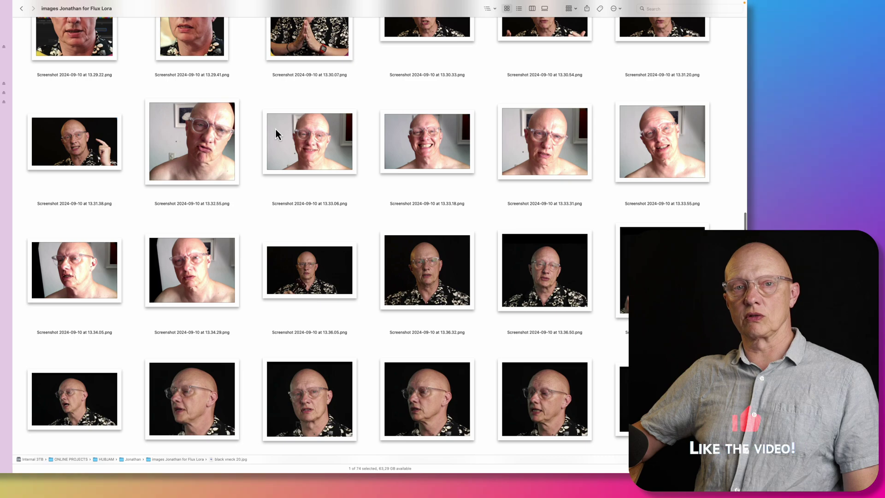
pyautogui.scroll(5, 275, 134)
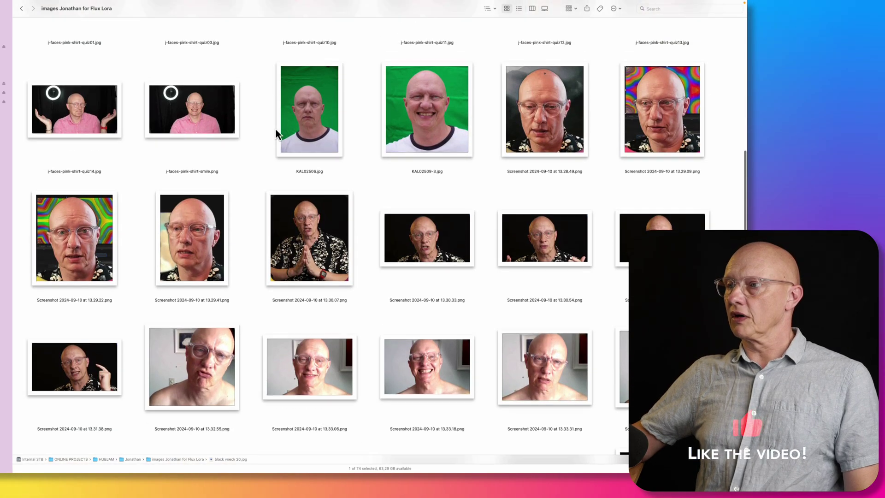
pyautogui.scroll(3, 276, 130)
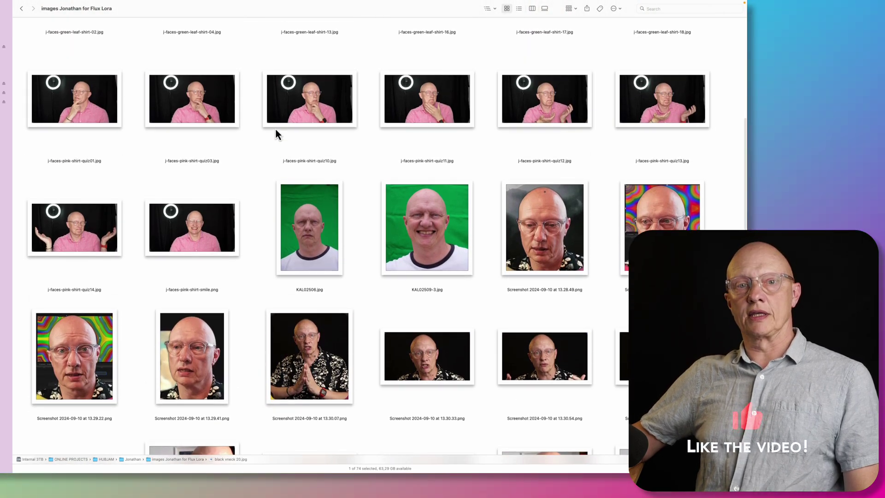
pyautogui.scroll(3, 276, 134)
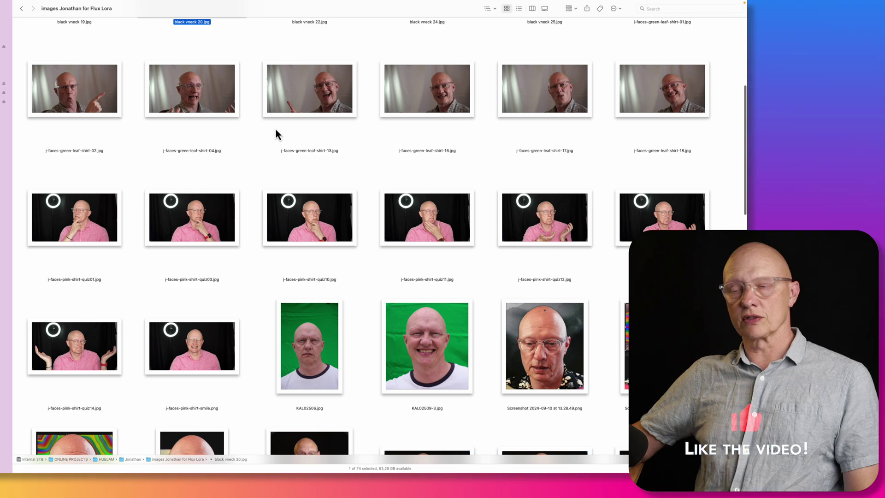
pyautogui.scroll(4, 276, 133)
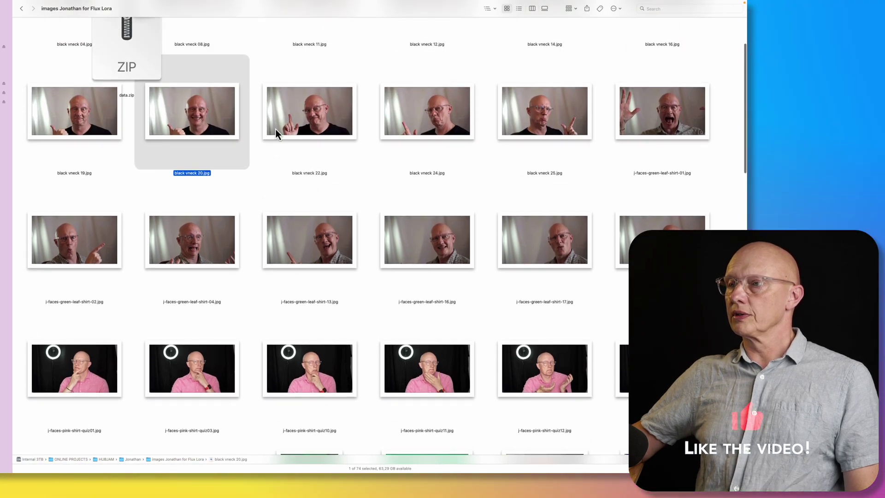
pyautogui.scroll(3, 275, 132)
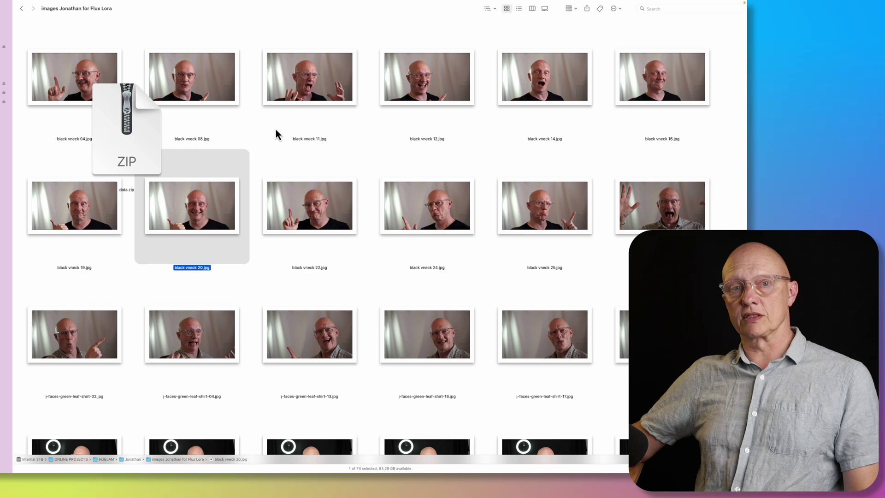
pyautogui.scroll(-3, 276, 134)
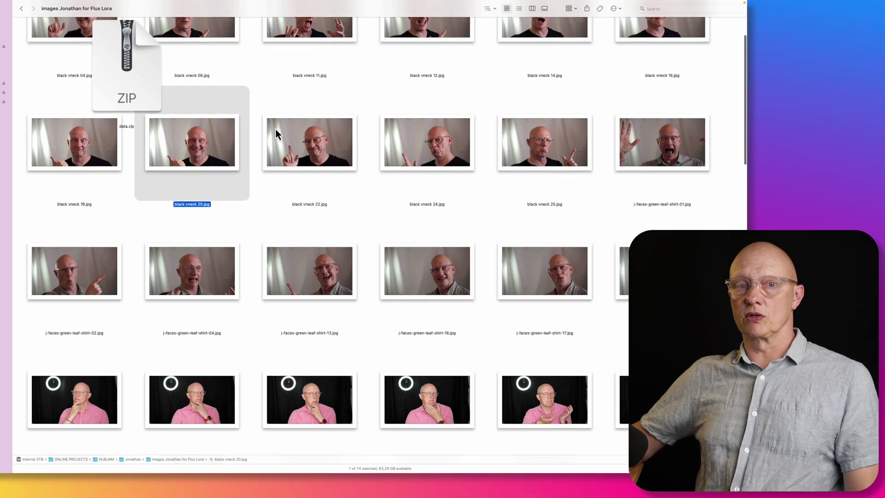
pyautogui.scroll(-8, 276, 134)
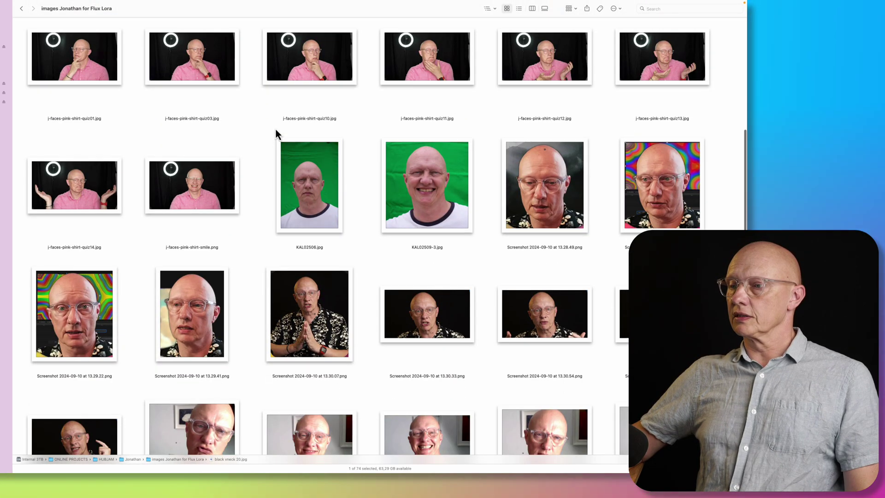
pyautogui.scroll(-3, 276, 134)
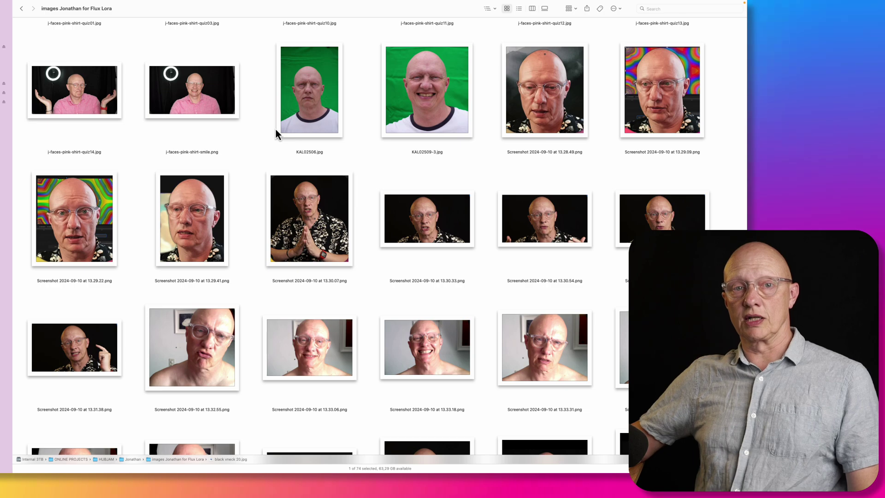
pyautogui.scroll(-15, 275, 134)
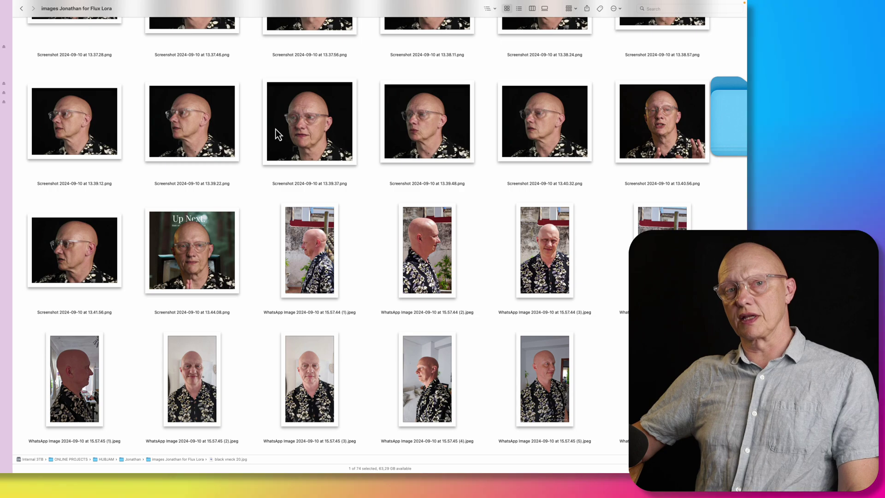
pyautogui.scroll(2, 276, 130)
pyautogui.scroll(2, 276, 130)
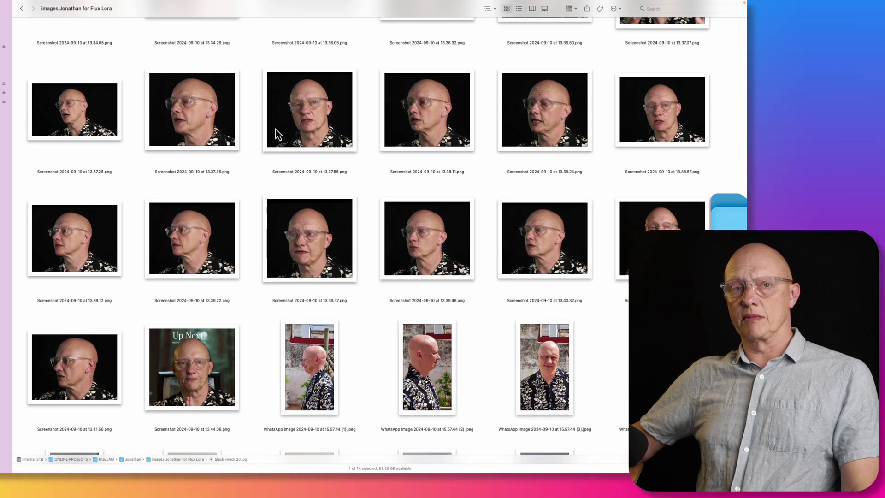
pyautogui.scroll(4, 278, 134)
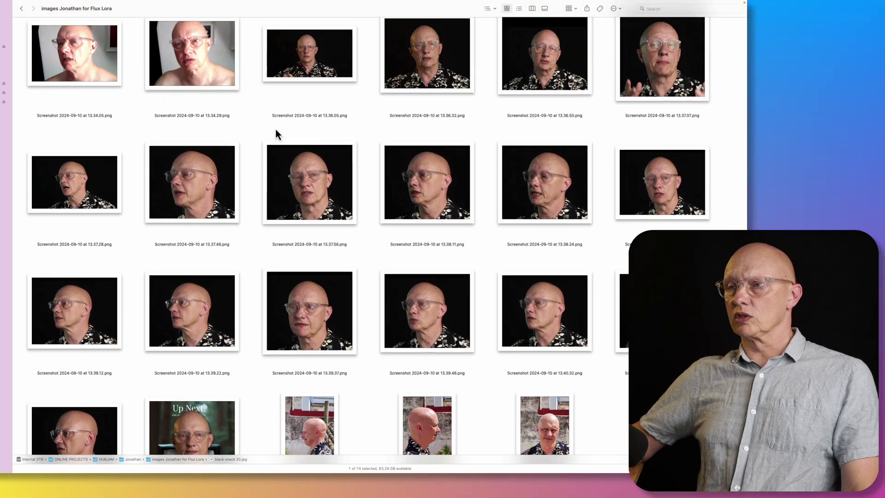
pyautogui.scroll(8, 276, 134)
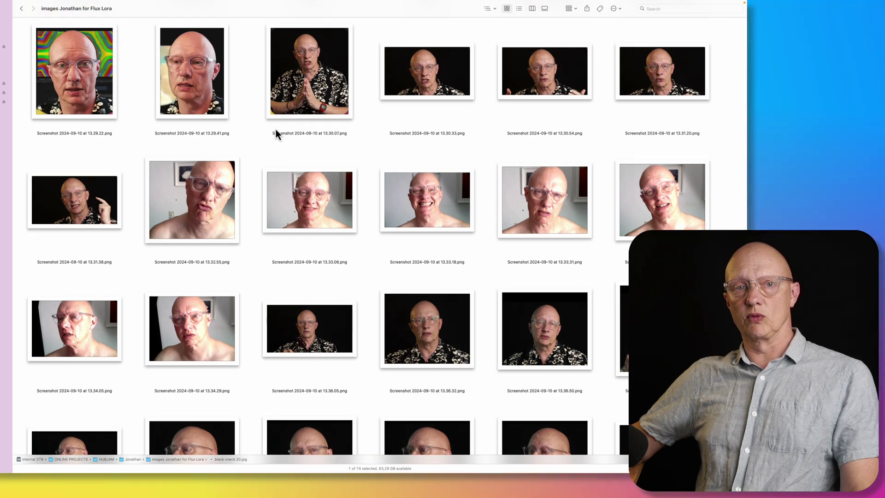
pyautogui.scroll(2, 275, 133)
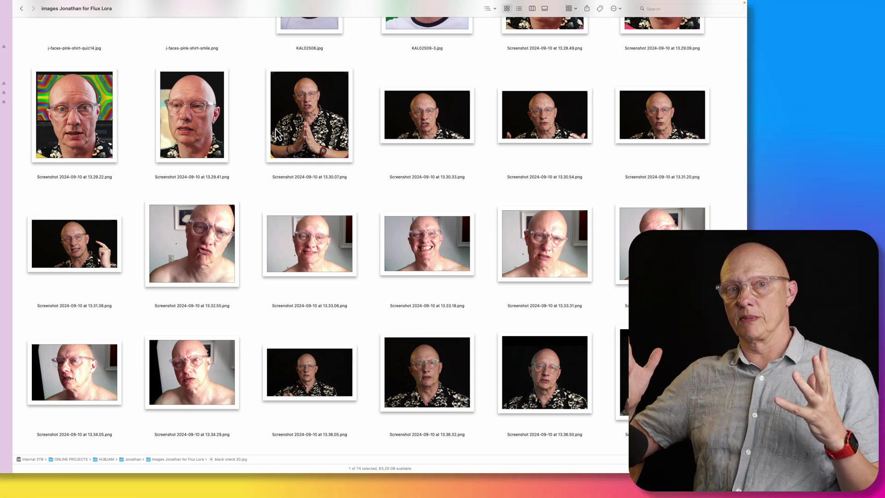
pyautogui.scroll(5, 276, 134)
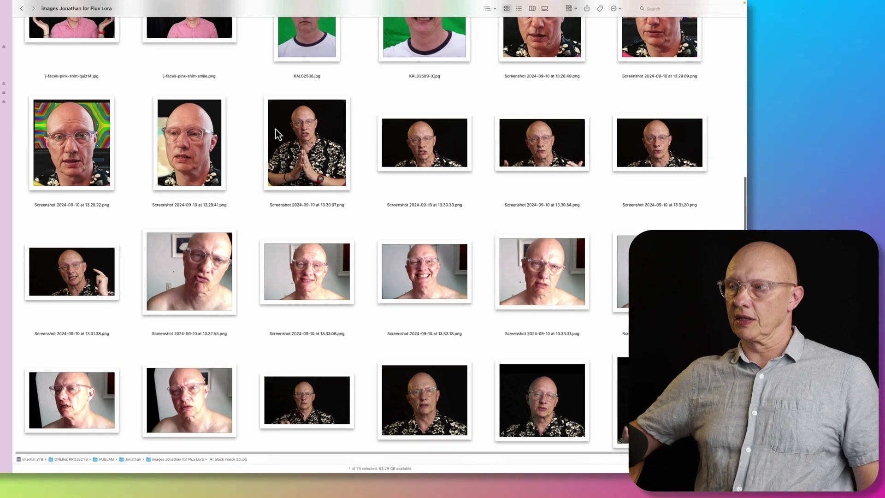
# Step: Scroll up through the training photo folder in Finder to see all 74 items
pyautogui.scroll(8, 275, 130)
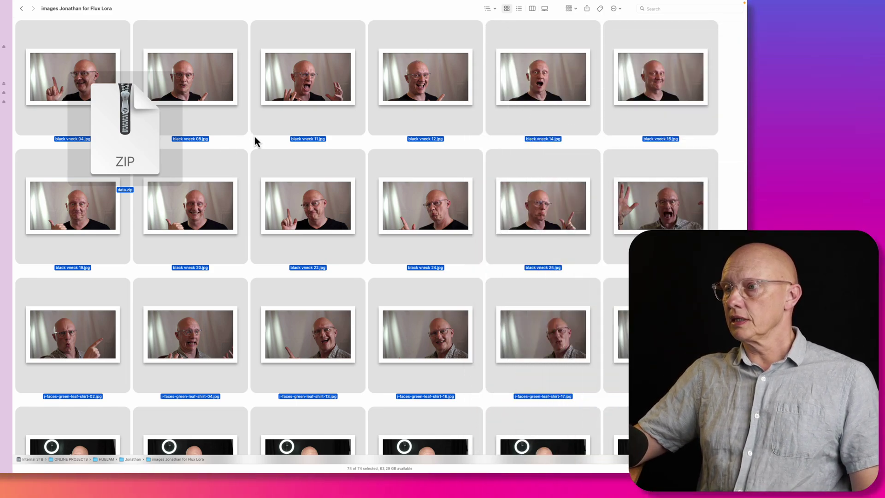
# Step: Compress the 73 selected photos into Archive.zip and rename it data.zip
pyautogui.rightClick(205, 59)
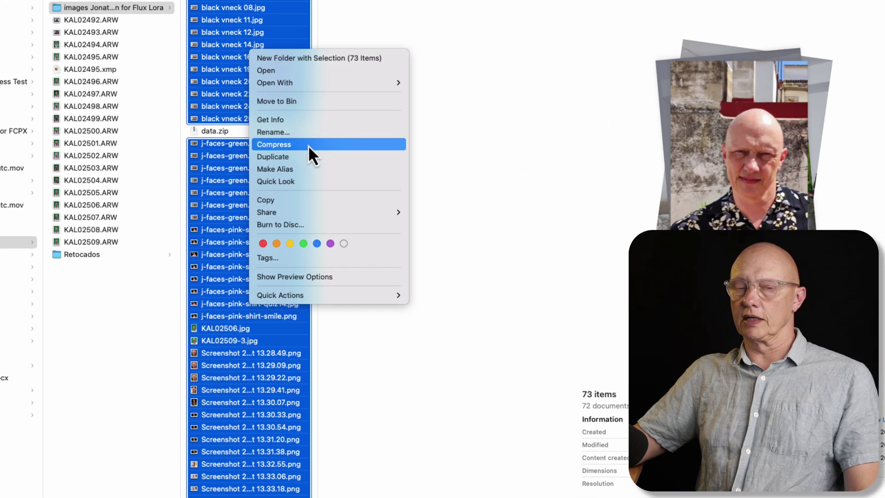
pyautogui.click(248, 109)
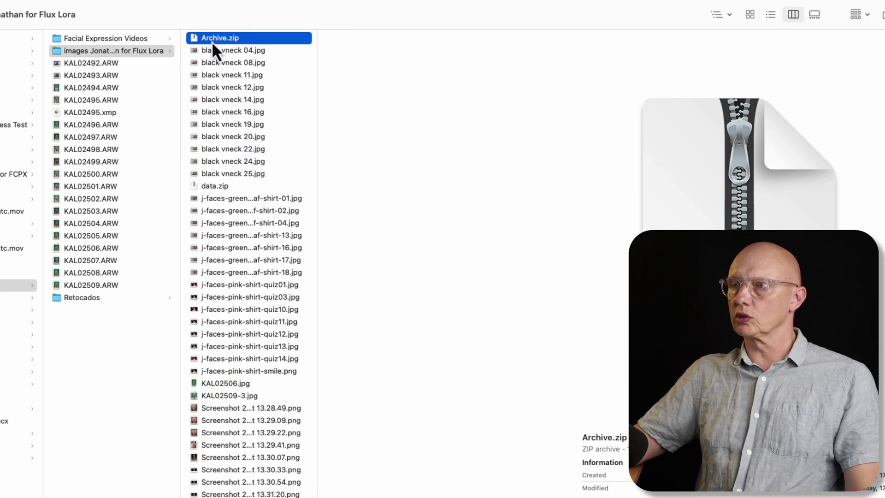
pyautogui.click(215, 186)
pyautogui.press('Return')
pyautogui.write('A')
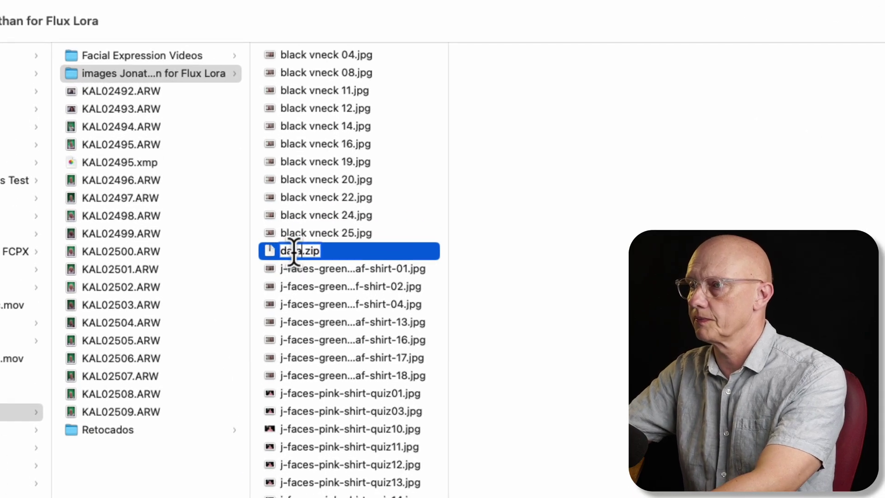
pyautogui.press('Return')
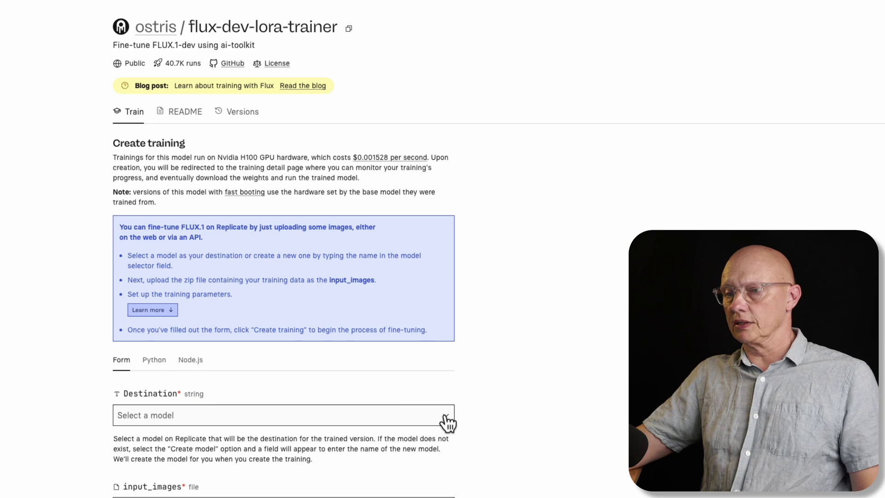
# Step: Set the training destination to a new public model named jonathan-flux3
pyautogui.click(307, 416)
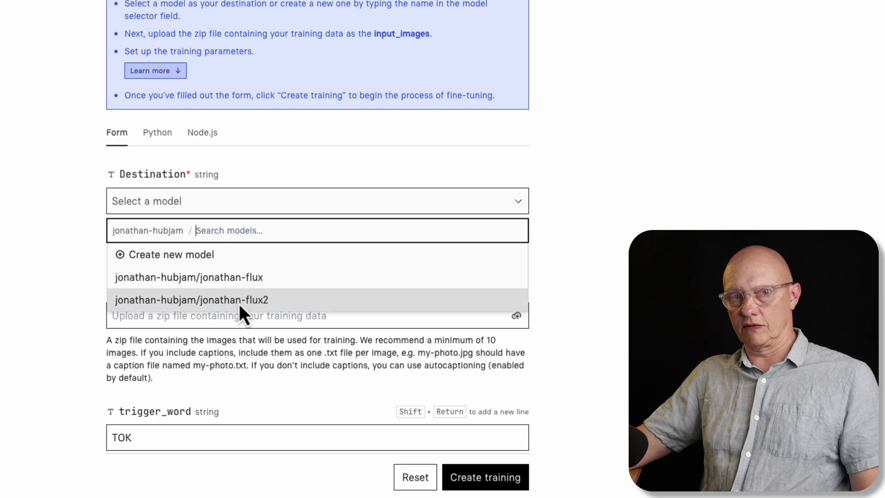
pyautogui.click(212, 255)
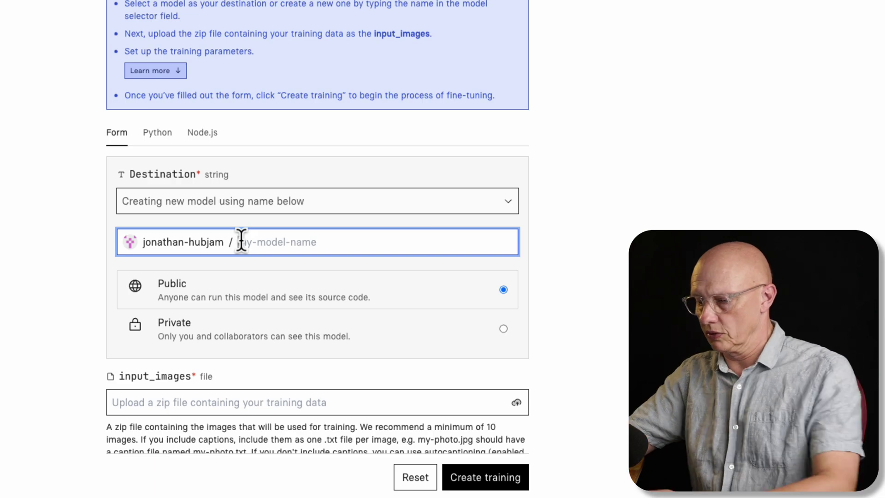
pyautogui.write('jonathan-')
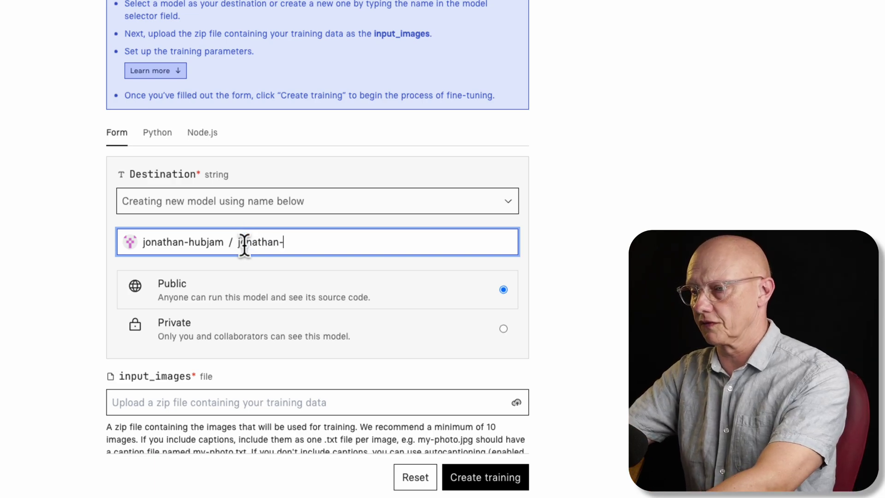
pyautogui.write('flux3')
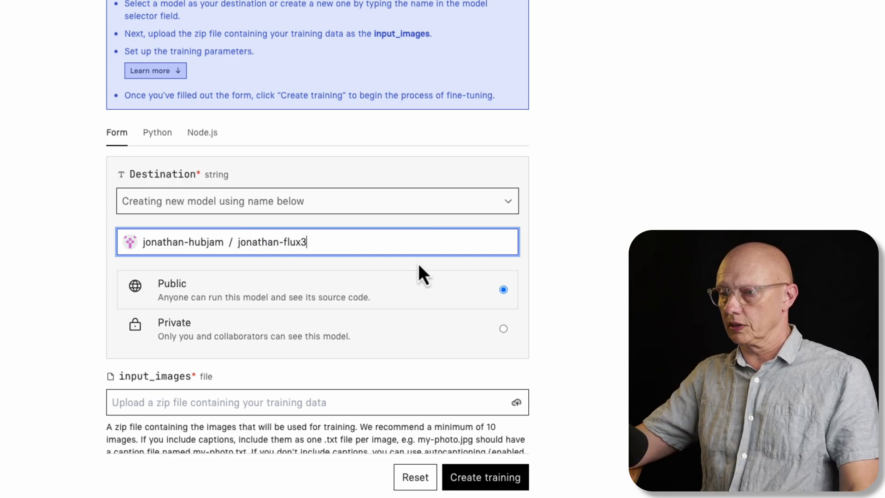
pyautogui.click(301, 295)
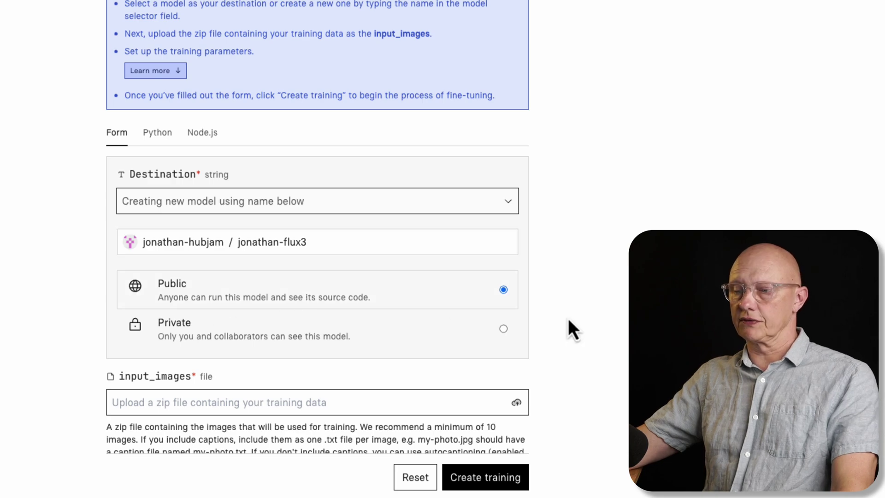
pyautogui.scroll(-2, 627, 332)
pyautogui.scroll(-5, 627, 332)
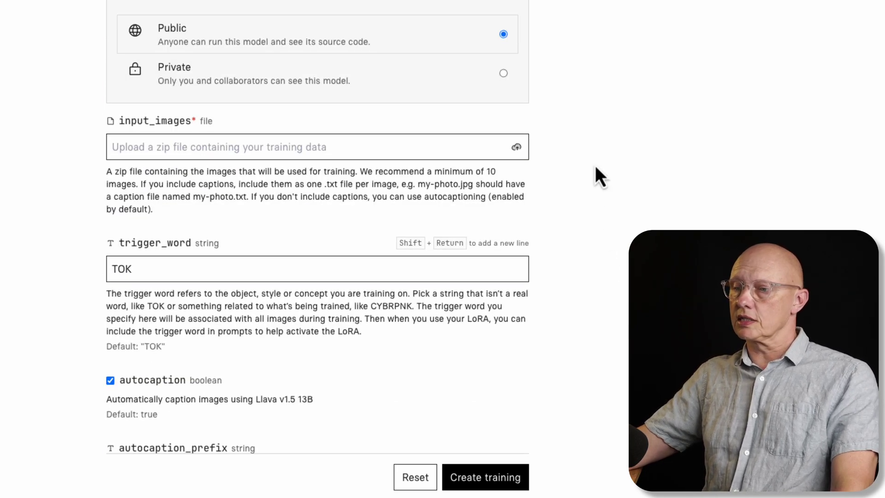
# Step: Upload data.zip from the macOS file picker into the input_images field
pyautogui.click(517, 148)
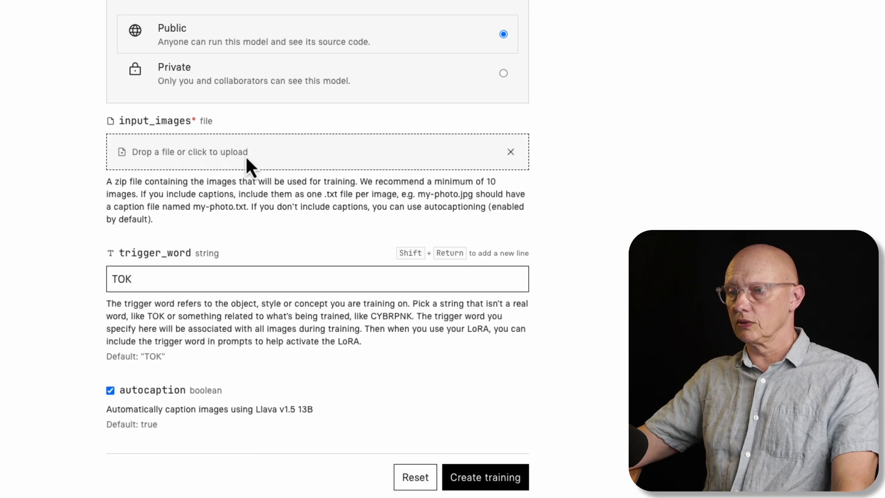
pyautogui.click(203, 153)
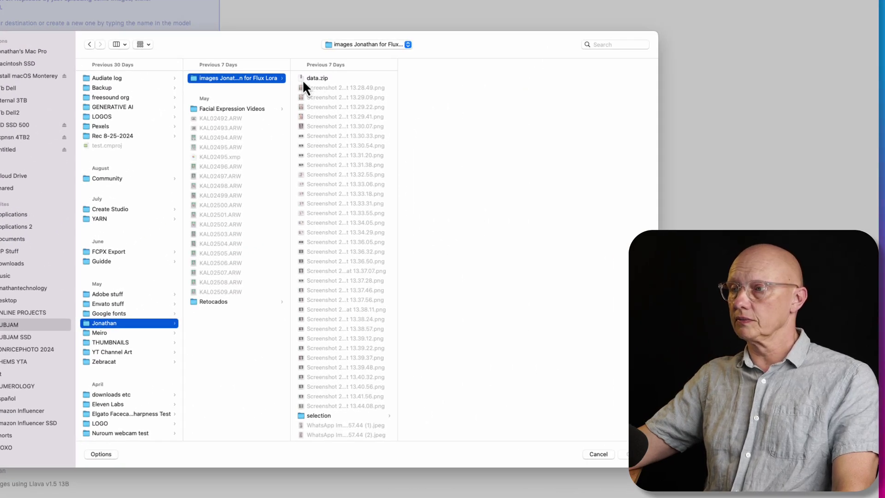
pyautogui.doubleClick(303, 79)
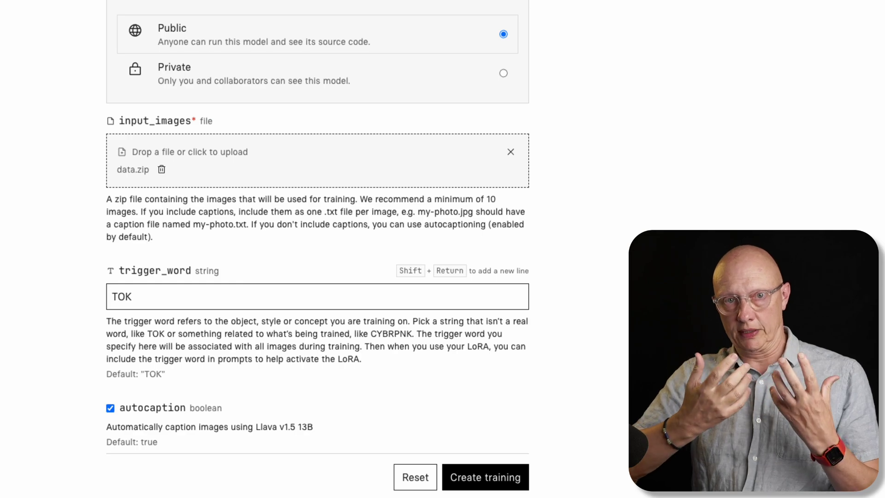
# Step: Overwrite TOK in the trigger_word field with JONSHUBJAM3
pyautogui.moveTo(134, 296); pyautogui.dragTo(87, 297)
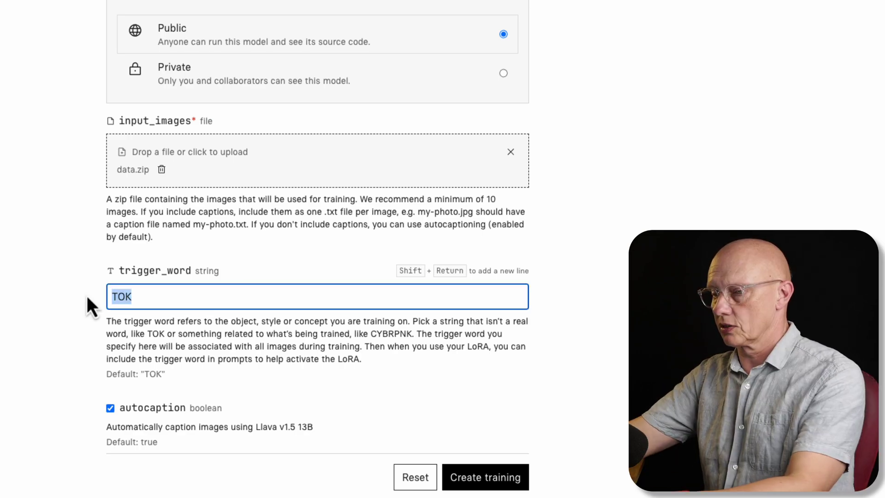
pyautogui.write('JONSHUB')
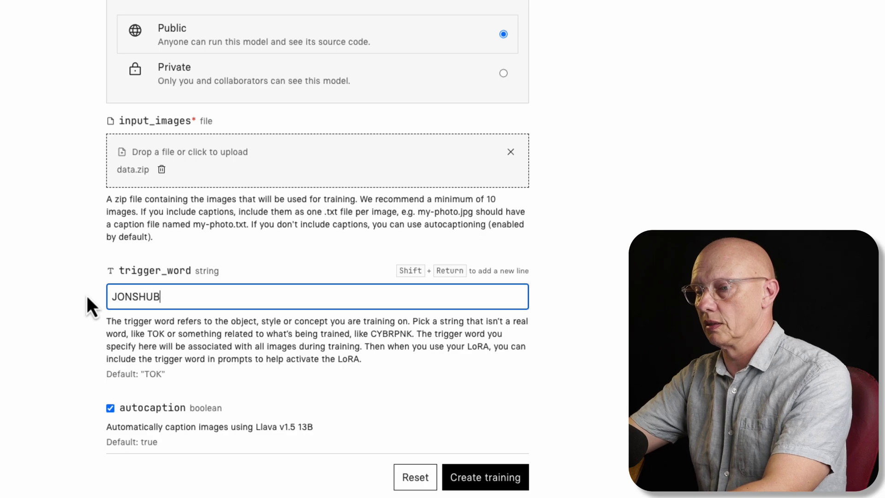
pyautogui.write('JAM3')
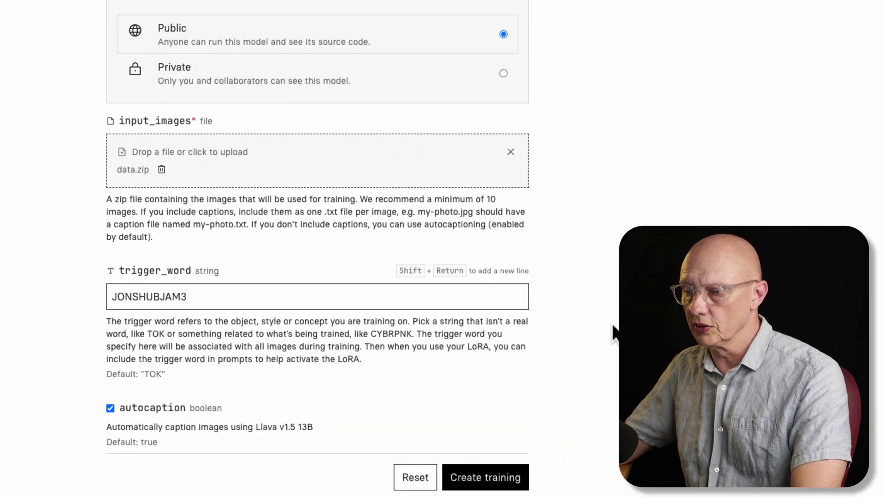
pyautogui.scroll(15, 613, 332)
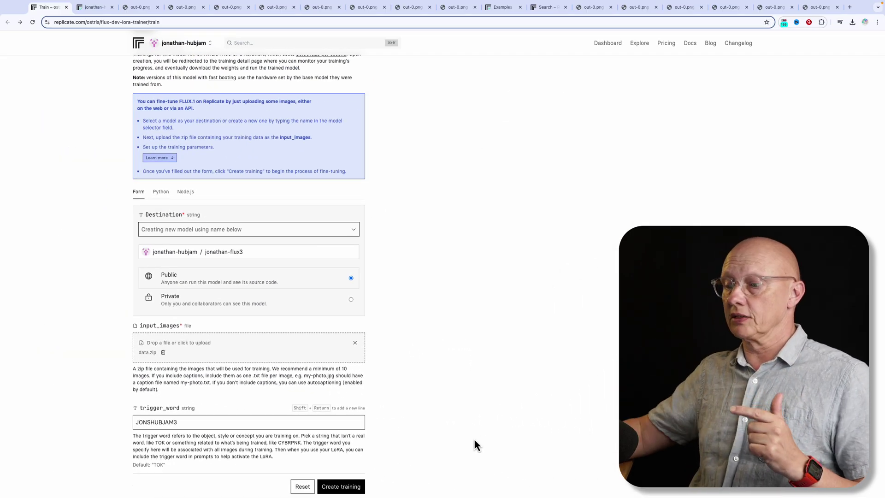
# Step: Start the LoRA training with Create training at the bottom of the form
pyautogui.click(333, 489)
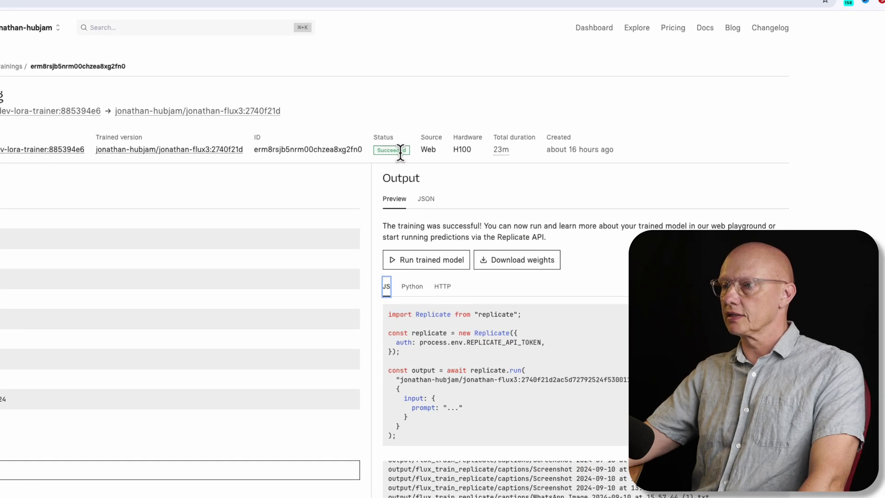
pyautogui.moveTo(501, 157)
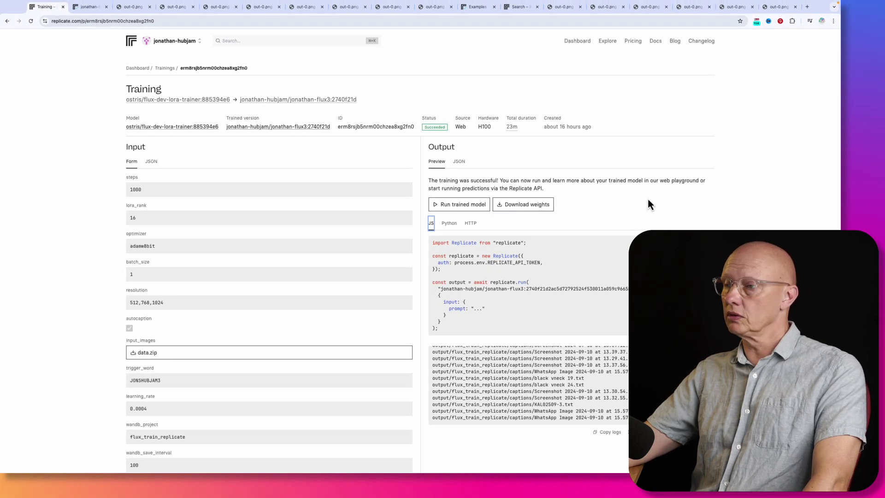
# Step: Open Run trained model and paste the prompt 'A photo of JONSHUBJAM3 as a hobbit'
pyautogui.click(475, 213)
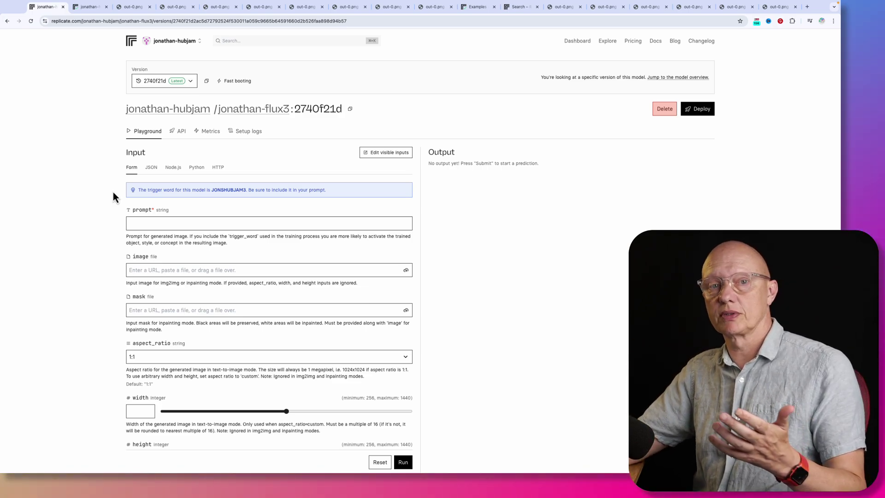
pyautogui.click(180, 223)
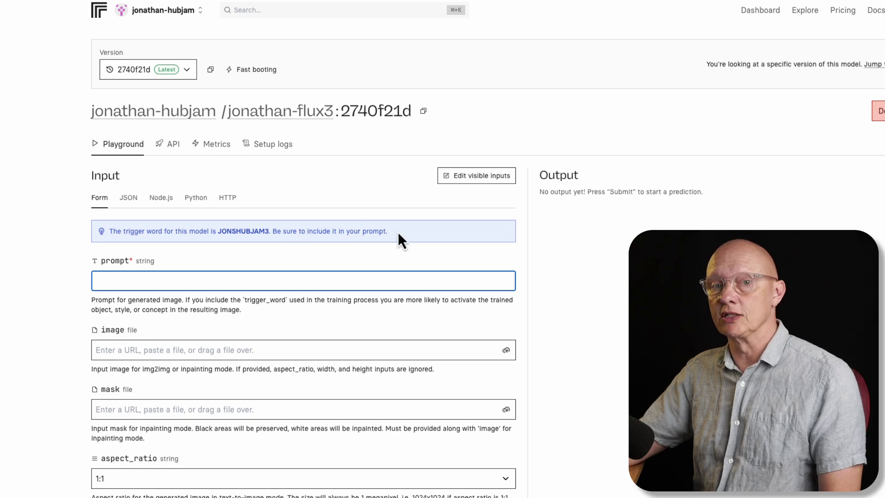
pyautogui.write('A photo of JONSHUBJAM3 as a hobbit')
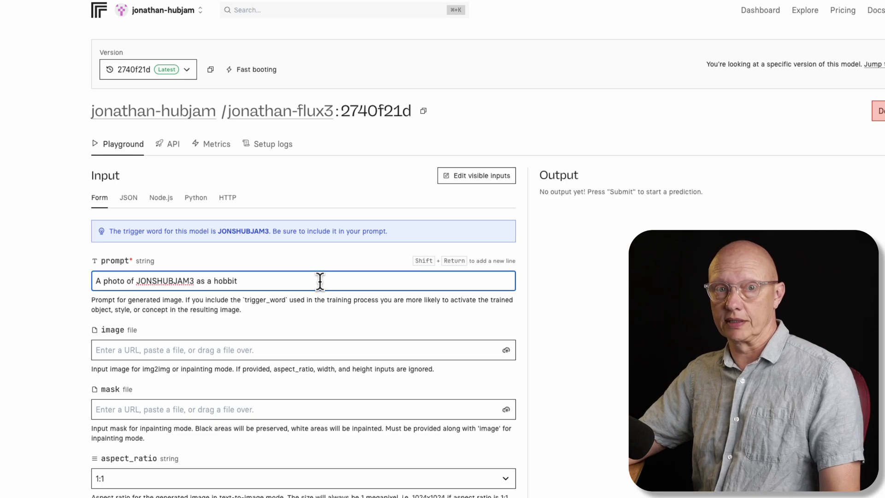
# Step: Keep dev as the inference model and lower guidance_scale to 3,37
pyautogui.scroll(-2, 513, 330)
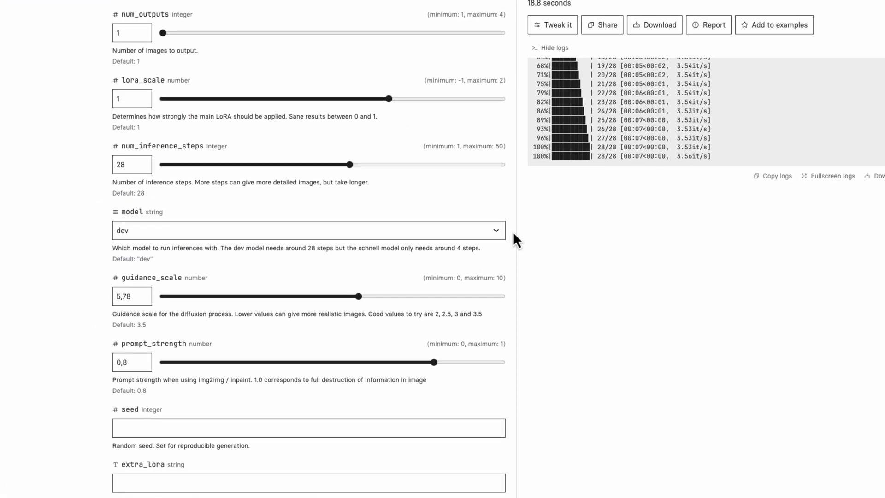
pyautogui.click(496, 232)
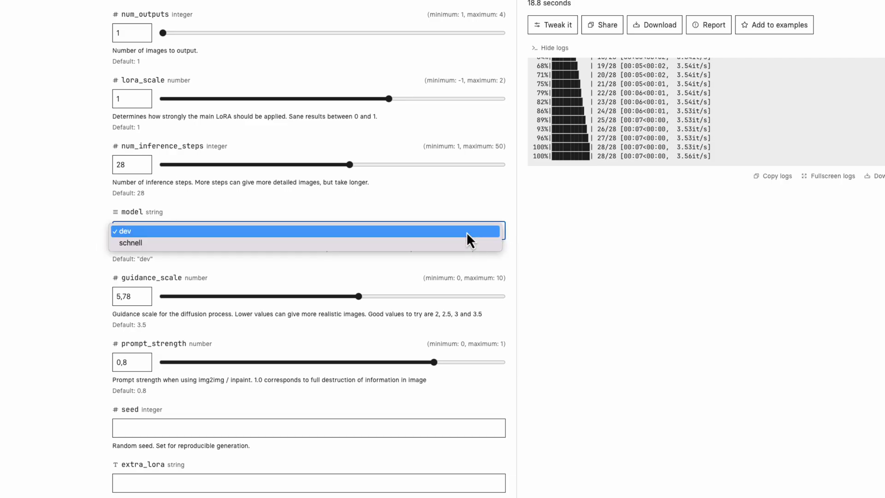
pyautogui.click(492, 230)
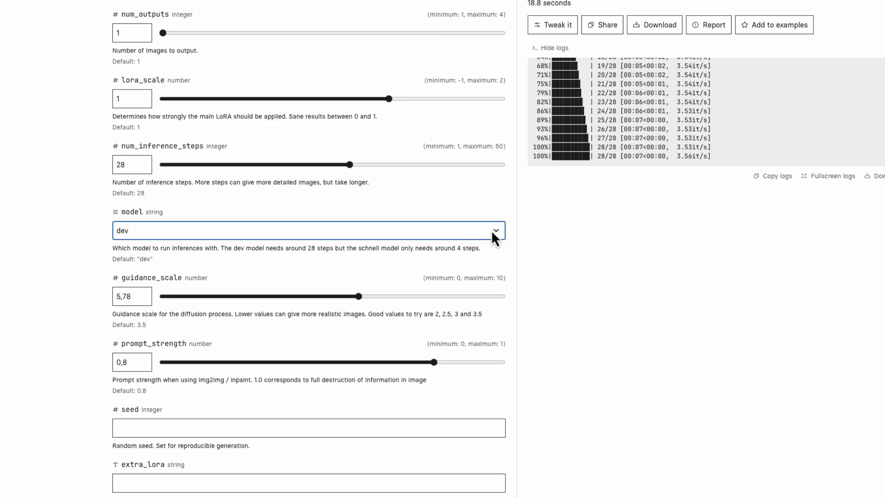
pyautogui.click(492, 231)
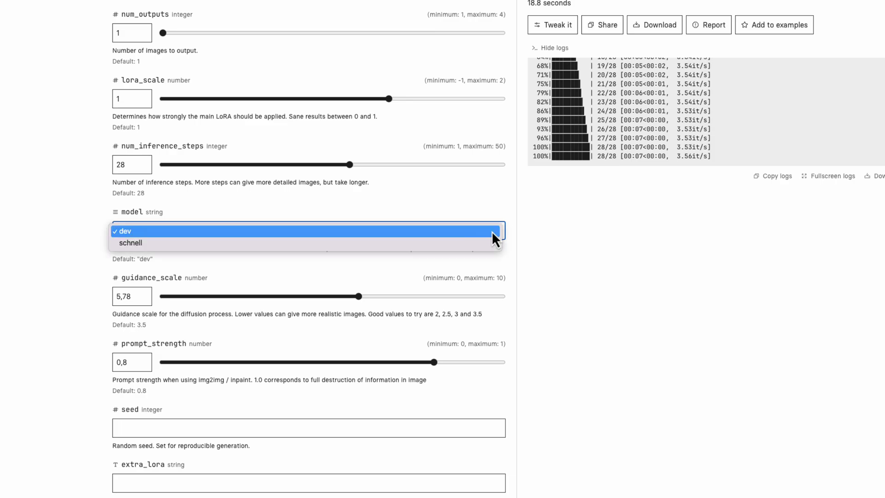
pyautogui.click(491, 231)
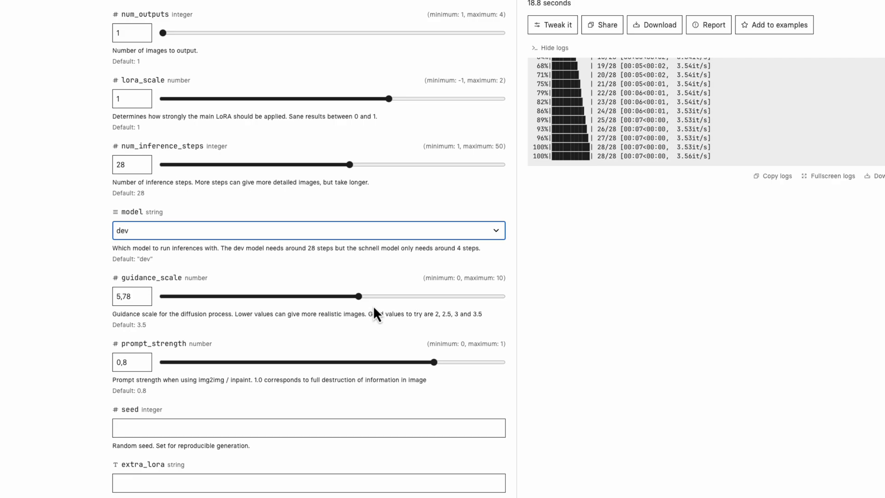
pyautogui.moveTo(358, 297)
pyautogui.mouseDown()
pyautogui.moveTo(275, 303)
pyautogui.moveTo(364, 296)
pyautogui.mouseUp()
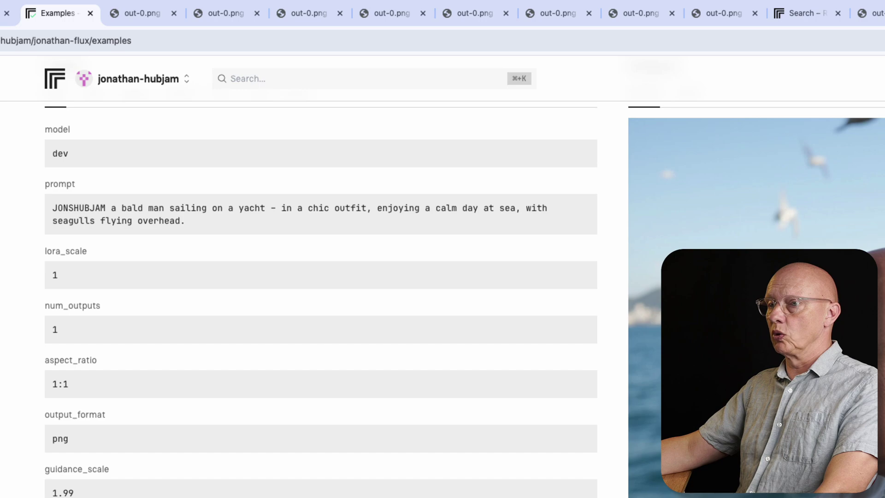
pyautogui.scroll(2, 322, 300)
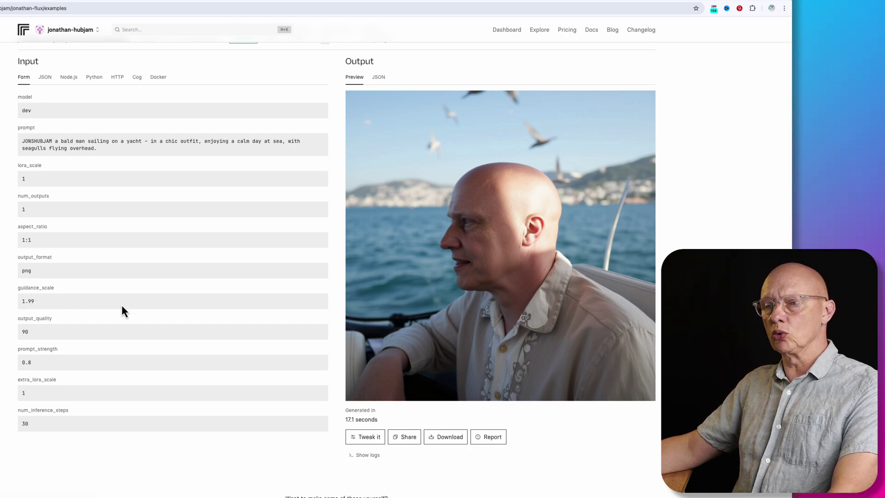
pyautogui.scroll(10, 129, 303)
pyautogui.scroll(-1, 173, 303)
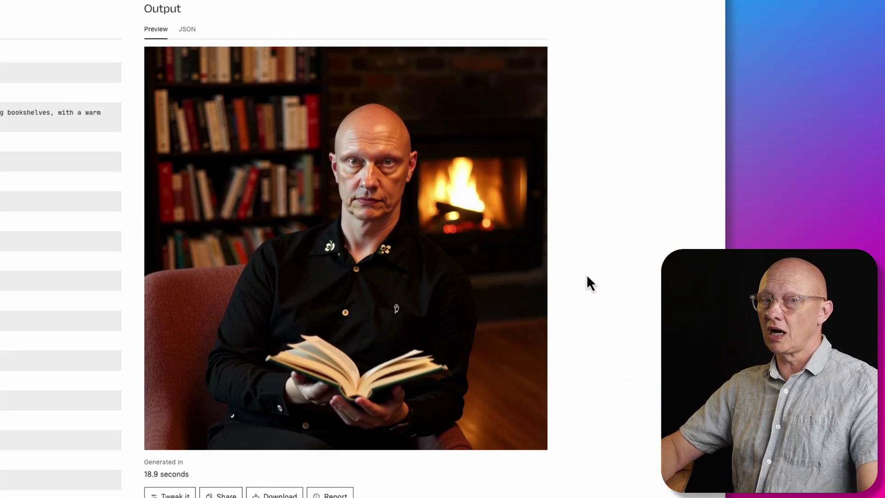
# Step: Scroll to the space-party example using guidance_scale 5.3 and 30 inference steps
pyautogui.scroll(-1, 586, 275)
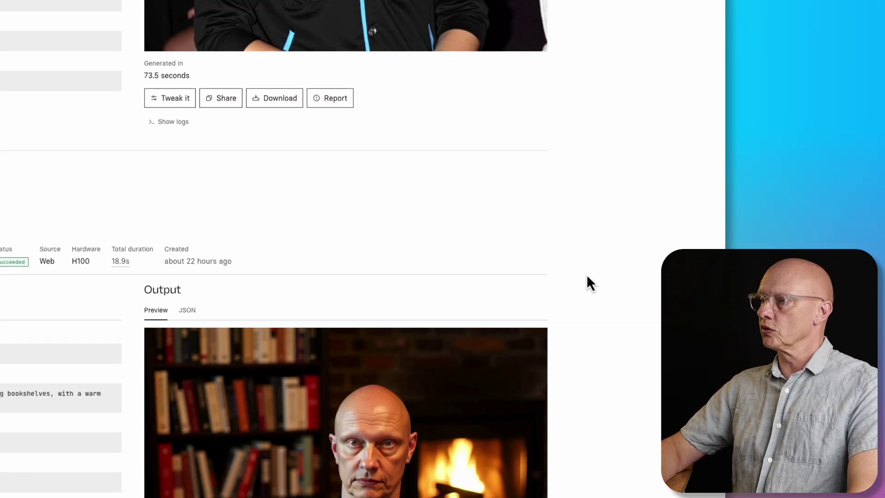
pyautogui.scroll(8, 586, 275)
pyautogui.scroll(-1, 587, 275)
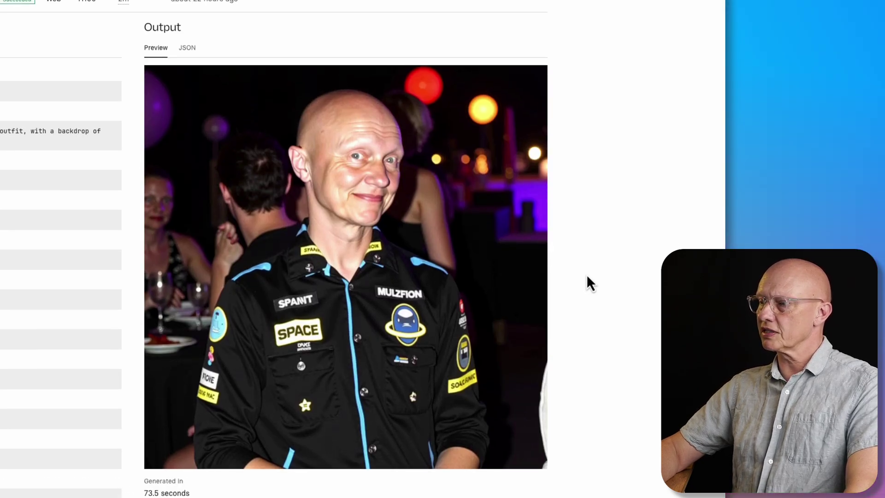
pyautogui.scroll(1, 587, 277)
pyautogui.scroll(-2, 587, 276)
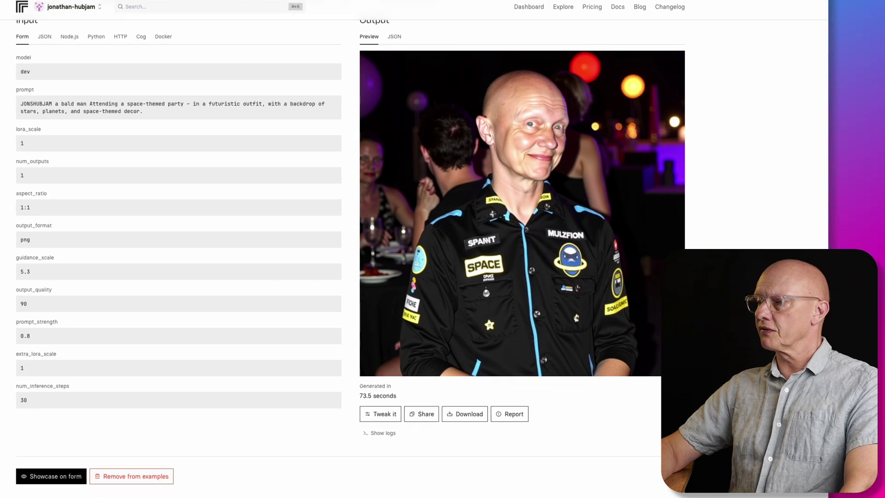
pyautogui.scroll(-1, 351, 258)
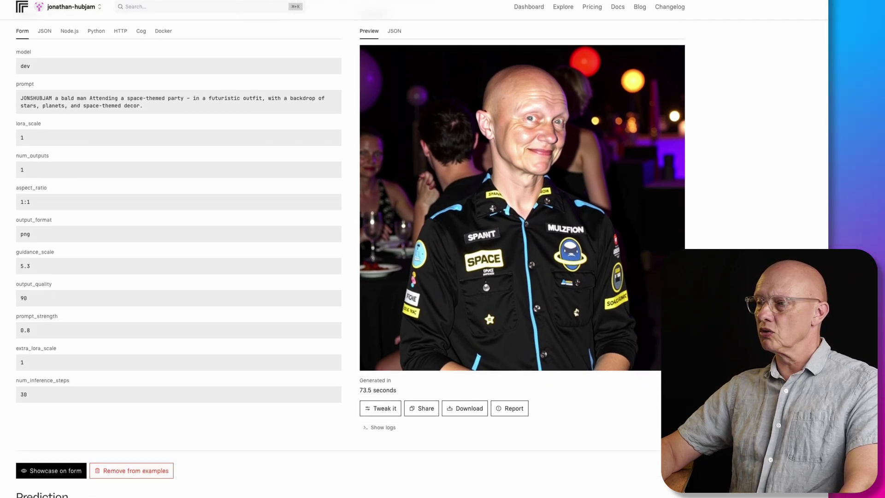
pyautogui.scroll(1, 350, 258)
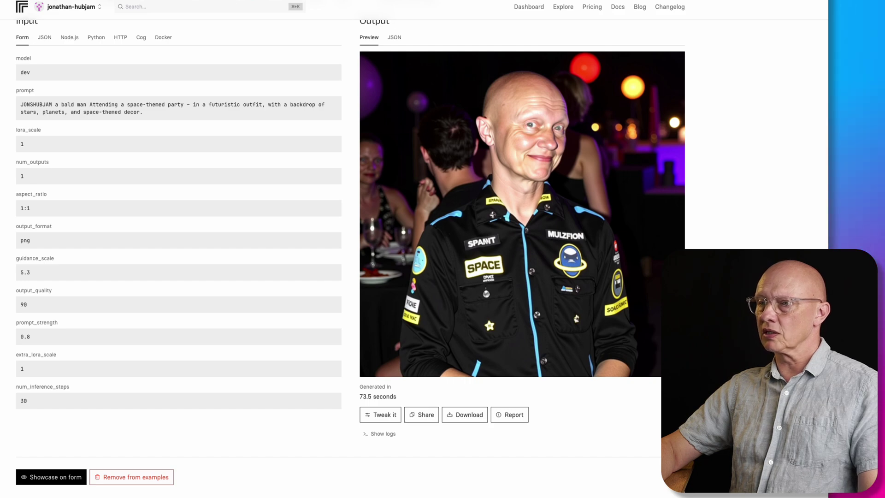
pyautogui.scroll(-1, 351, 253)
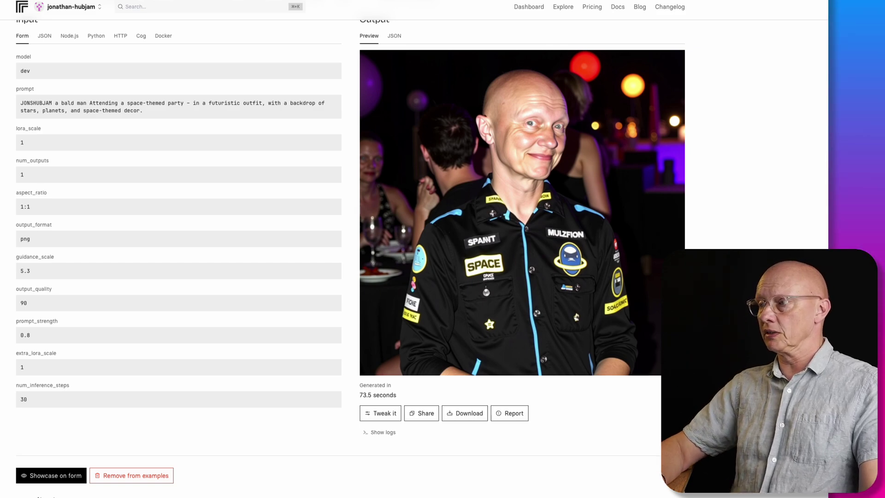
# Step: Scroll up past the flower-shirt example to the neon-city roller-skating prediction
pyautogui.scroll(7, 350, 272)
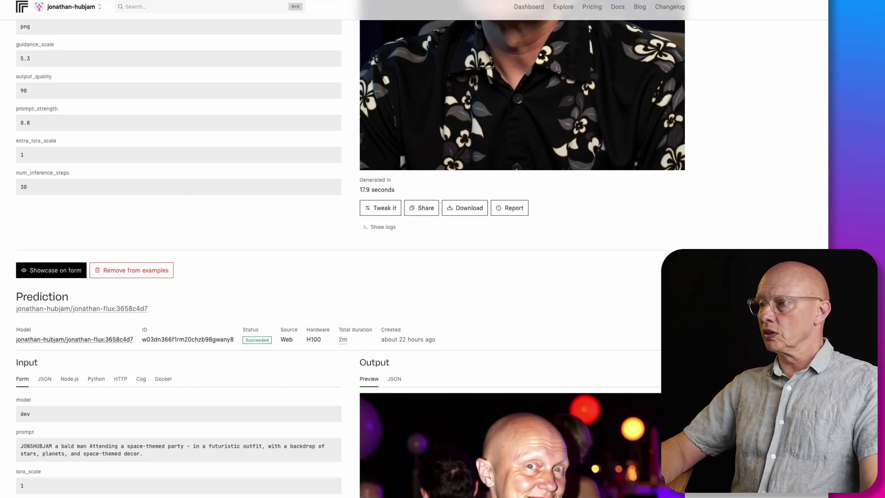
pyautogui.scroll(4, 733, 258)
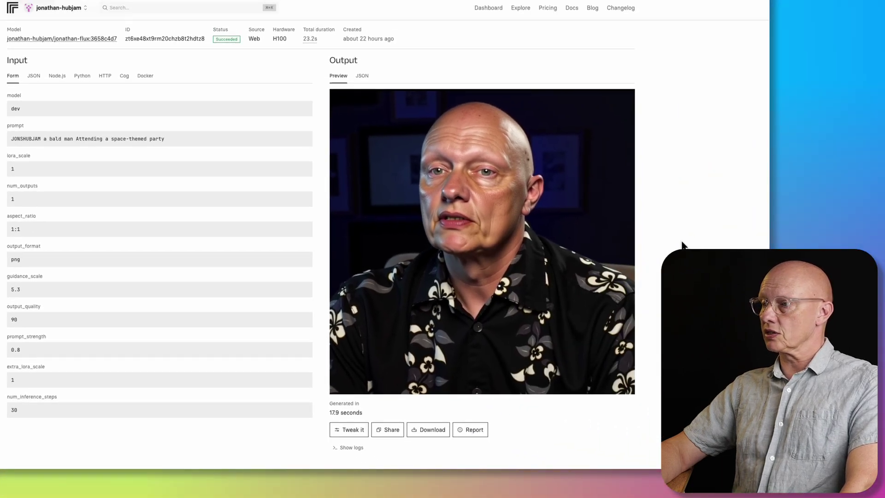
pyautogui.scroll(-1, 682, 244)
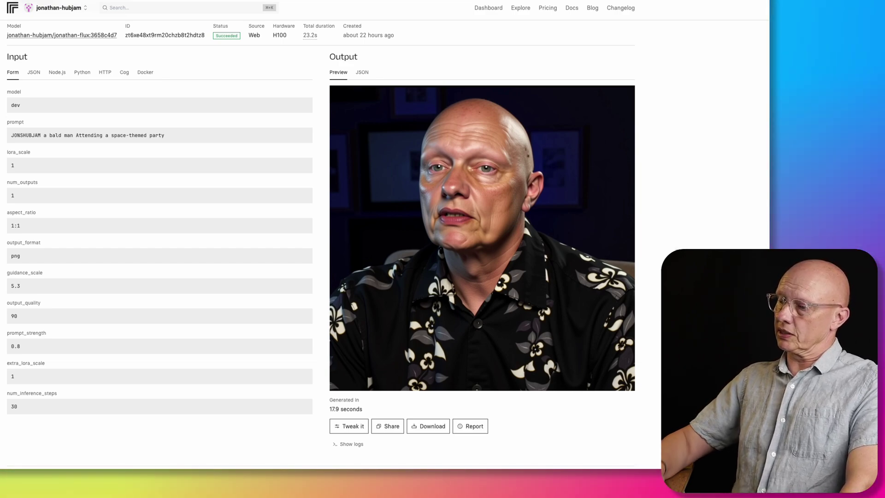
pyautogui.scroll(1, 387, 240)
pyautogui.scroll(8, 322, 234)
pyautogui.scroll(4, 322, 244)
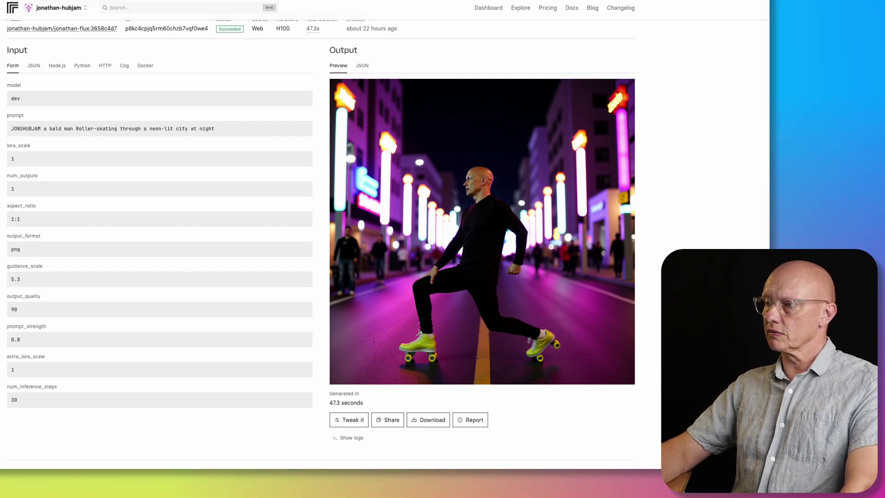
pyautogui.scroll(-1, 387, 242)
pyautogui.scroll(-1, 387, 242)
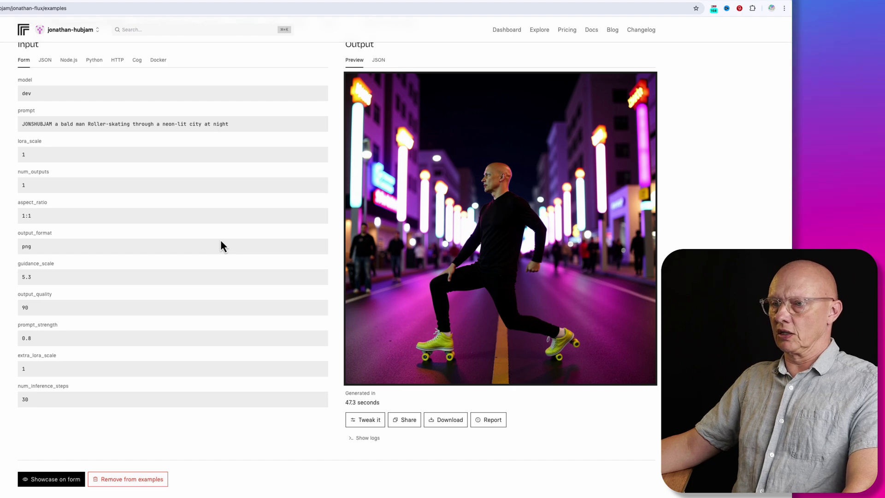
# Step: Review the yacht and beach hammock examples, viewing the hammock output (guidance_scale 6) enlarged
pyautogui.scroll(10, 221, 244)
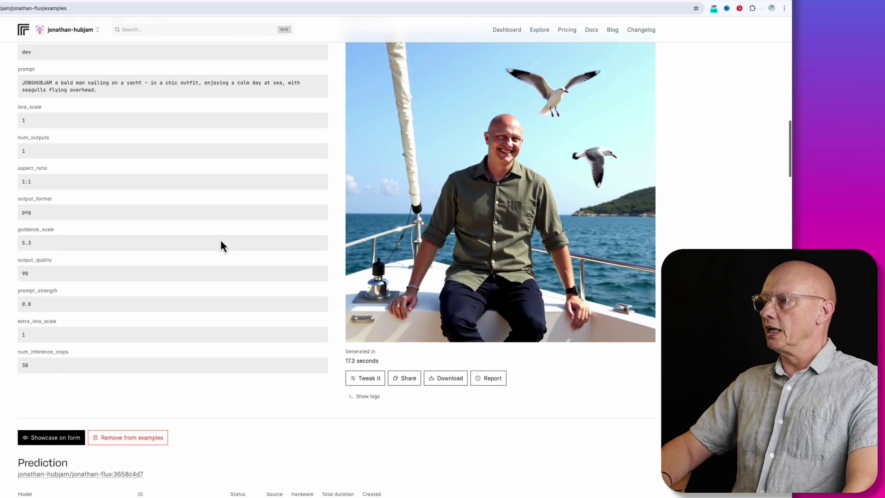
pyautogui.scroll(1, 220, 244)
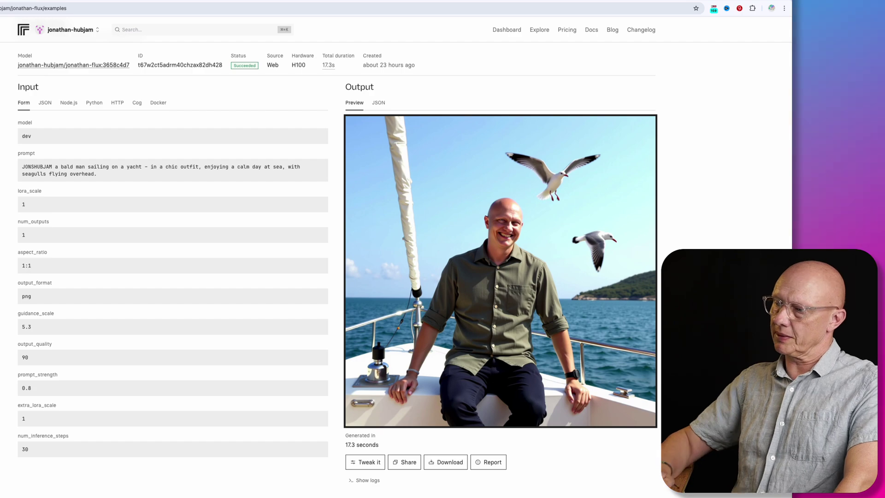
pyautogui.scroll(-1, 605, 230)
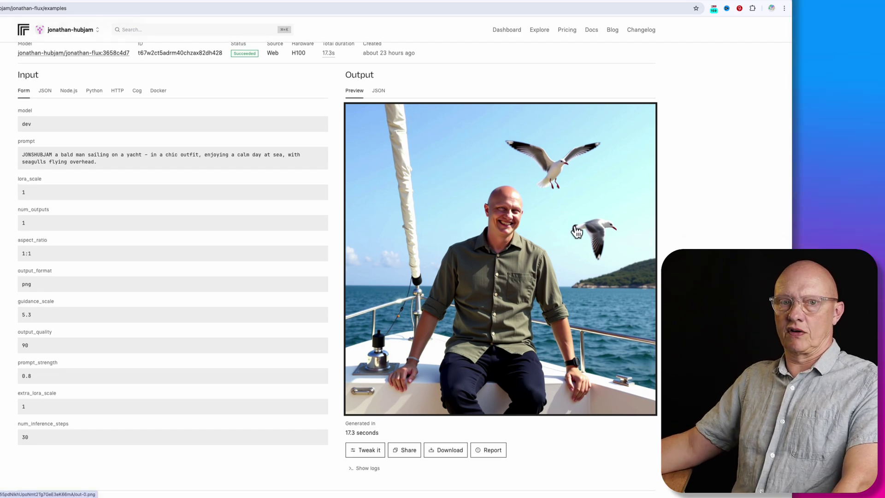
pyautogui.scroll(-10, 574, 226)
pyautogui.scroll(2, 576, 231)
pyautogui.scroll(2, 577, 232)
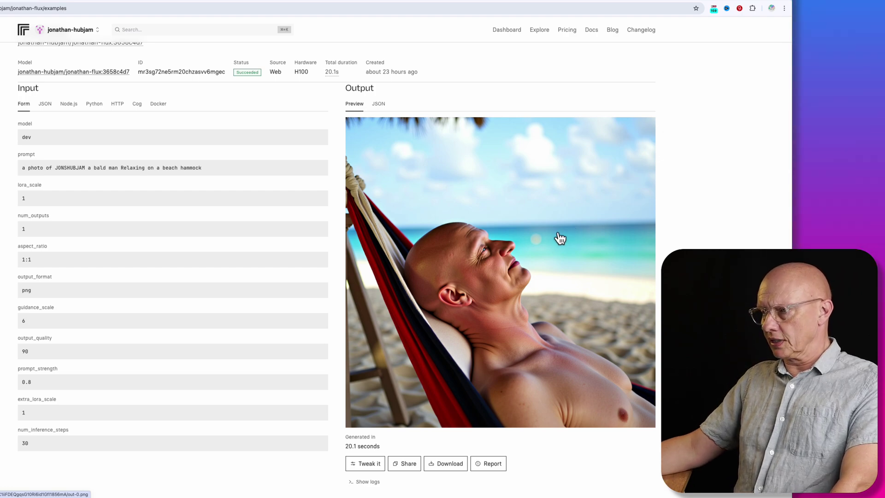
pyautogui.click(507, 264)
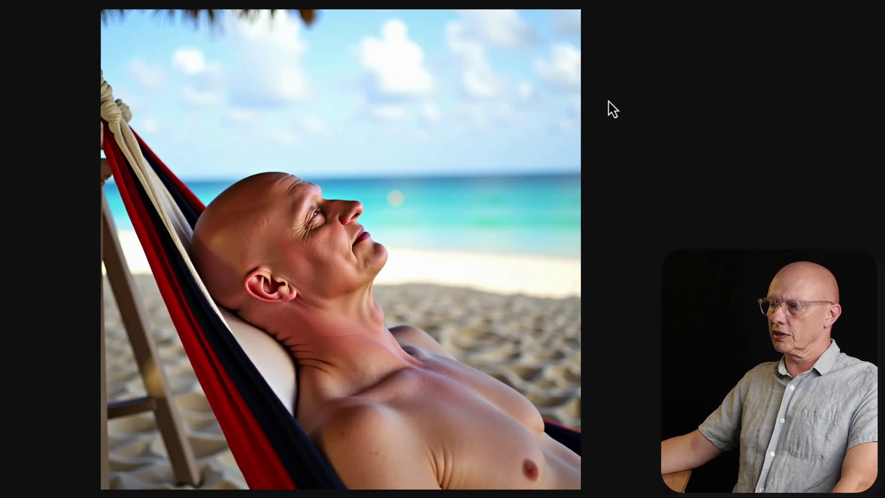
pyautogui.click(609, 106)
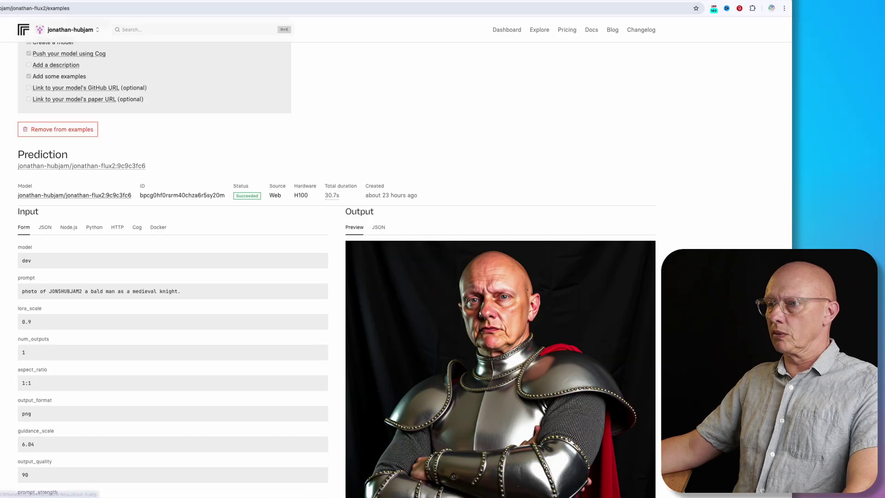
# Step: Scroll to the knight example 'photo of JONSHUBJAM2 a bald man as a medieval knight'
pyautogui.scroll(-5, 405, 265)
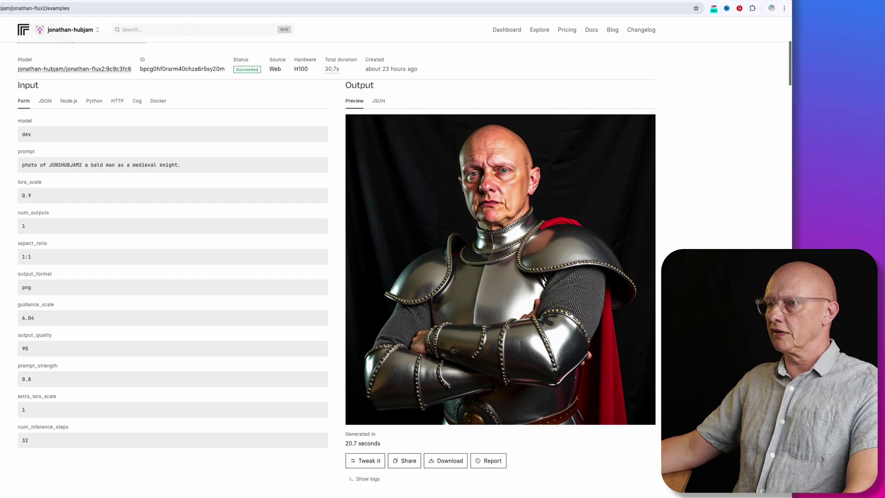
pyautogui.scroll(-1, 404, 265)
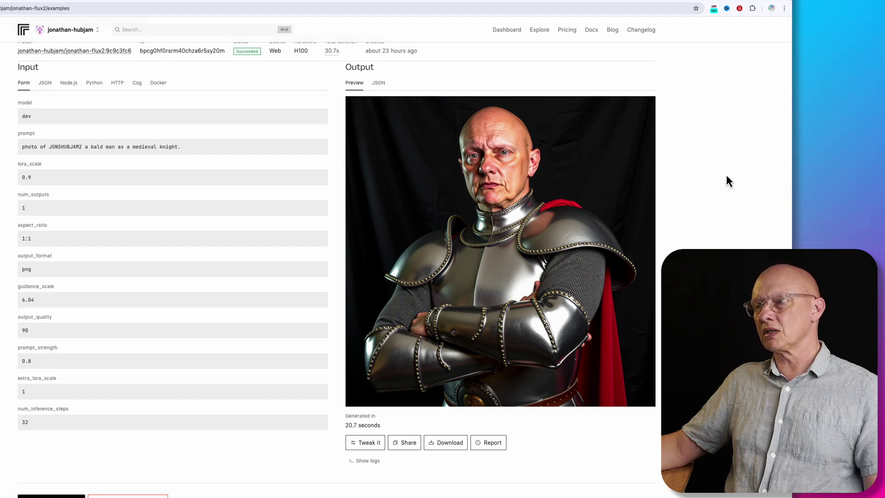
# Step: Scroll past the sword-holding knight to the superhero example with guidance_scale 6.01
pyautogui.scroll(-1, 719, 199)
pyautogui.scroll(-10, 716, 212)
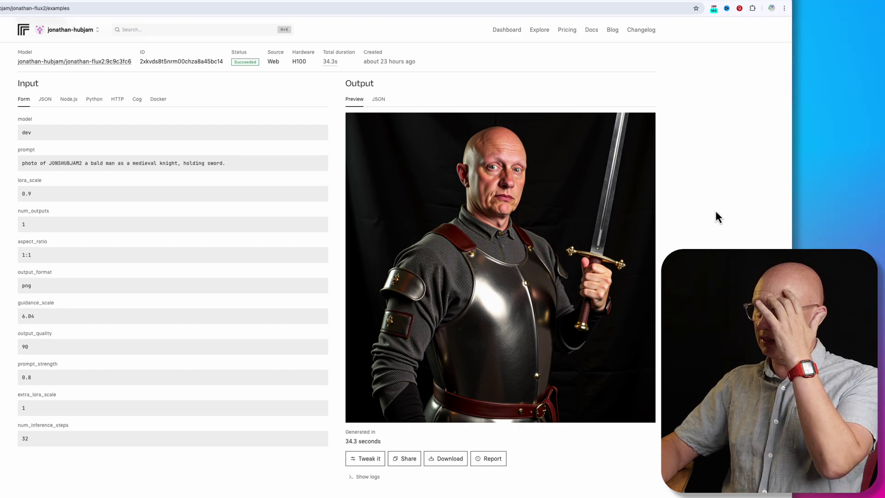
pyautogui.scroll(-1, 716, 212)
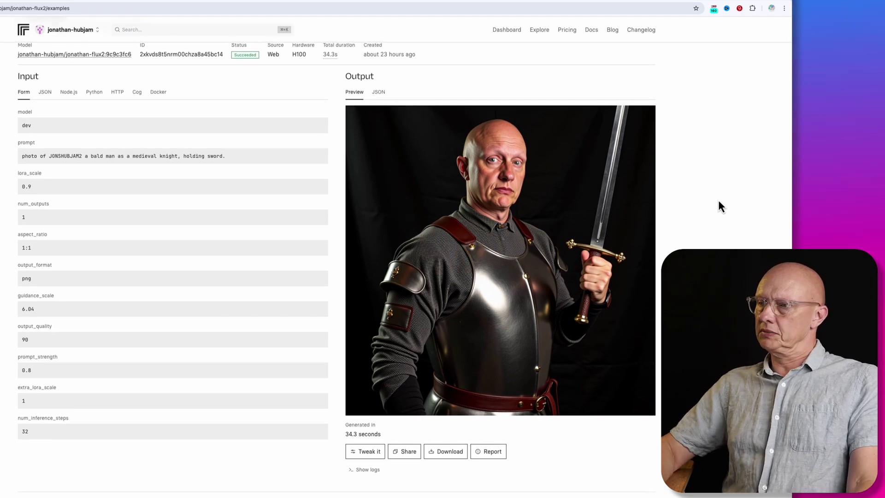
pyautogui.scroll(-1, 719, 202)
pyautogui.scroll(-15, 719, 202)
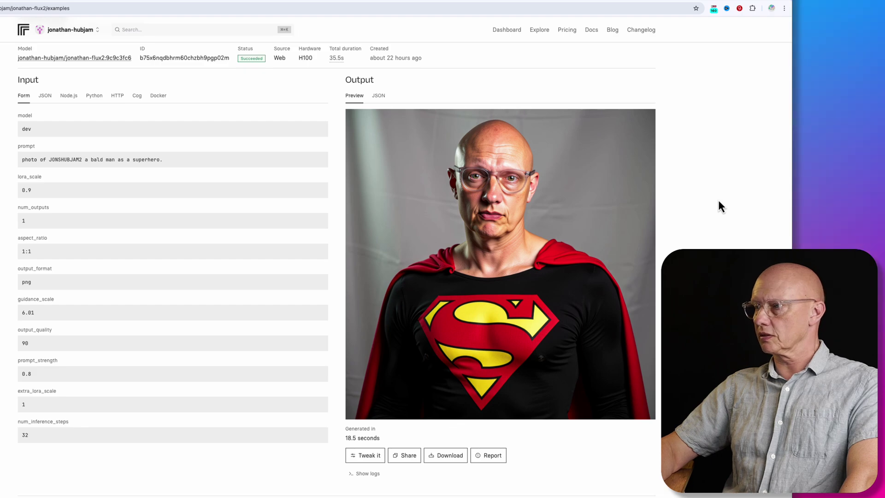
# Step: Look over the concert-stage singer output, then reach 'a photo of JONSHUBJAM as Julius Caesar'
pyautogui.scroll(-12, 717, 198)
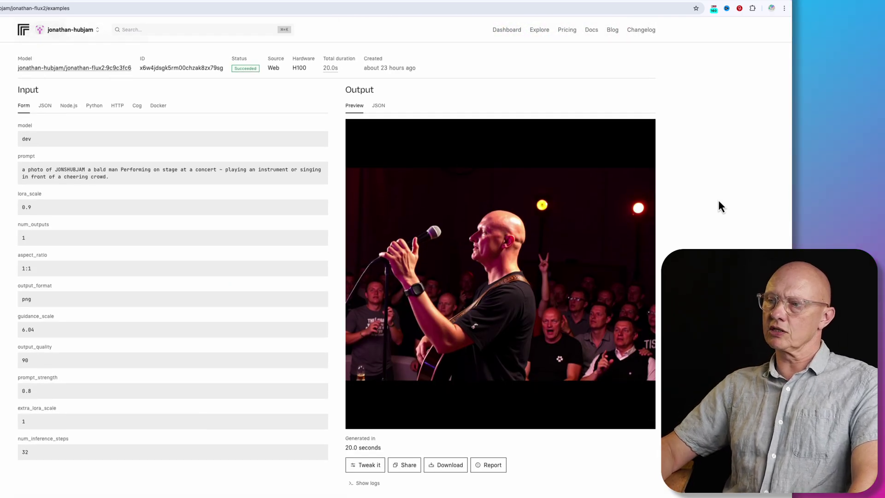
pyautogui.scroll(-1, 718, 203)
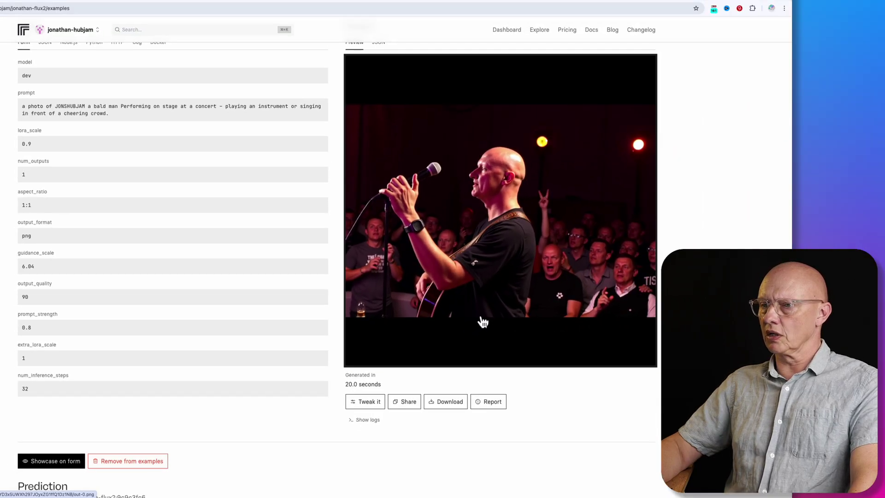
pyautogui.scroll(-2, 480, 320)
pyautogui.scroll(-10, 483, 321)
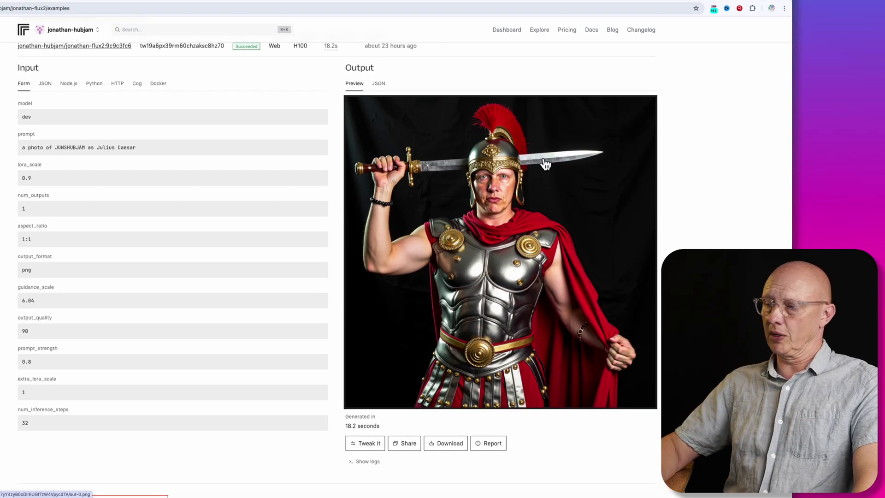
# Step: Scroll up and down the examples to the bald man as a medieval knight holding a sword
pyautogui.scroll(-3, 546, 163)
pyautogui.scroll(4, 546, 164)
pyautogui.scroll(-1, 545, 164)
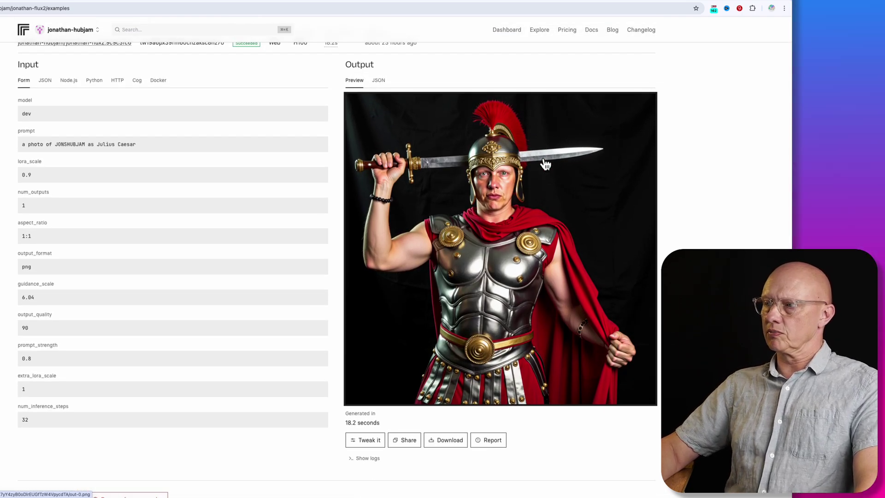
pyautogui.scroll(-1, 545, 163)
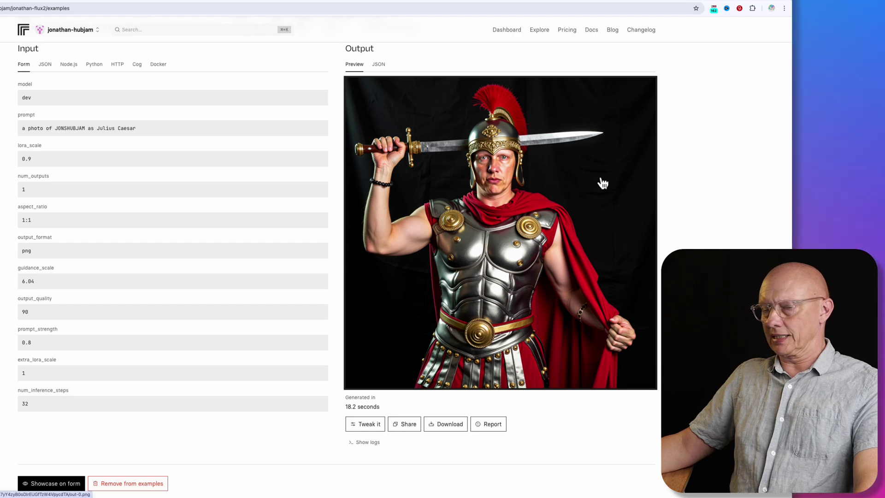
pyautogui.scroll(2, 513, 341)
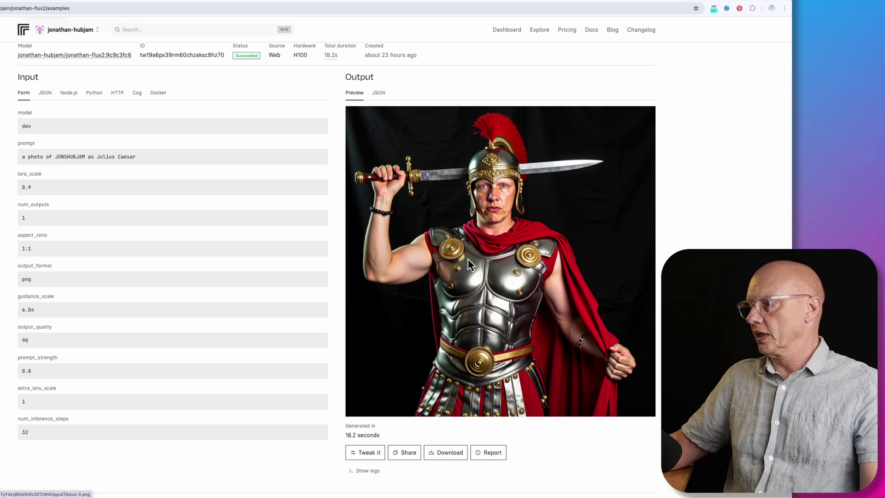
pyautogui.scroll(10, 469, 261)
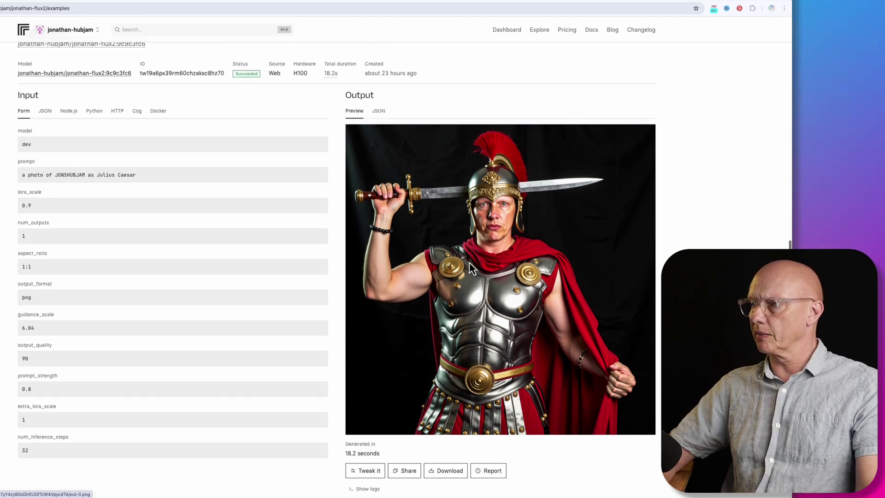
pyautogui.scroll(15, 469, 262)
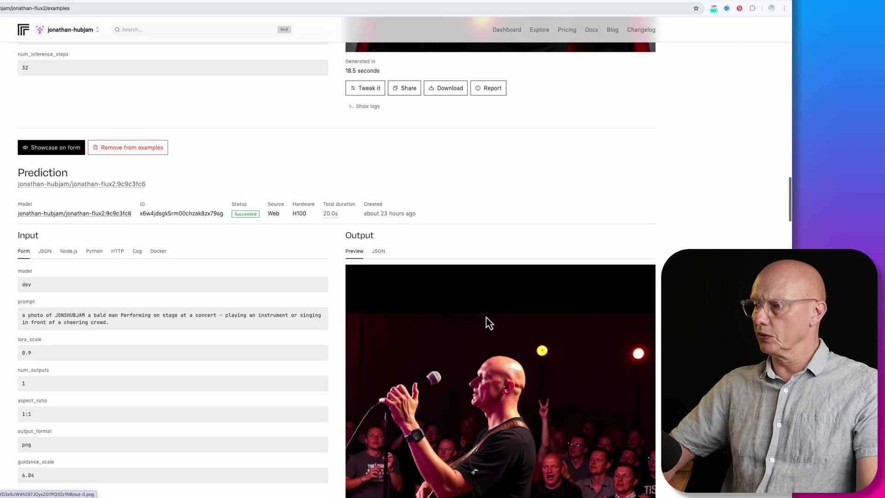
pyautogui.scroll(15, 484, 318)
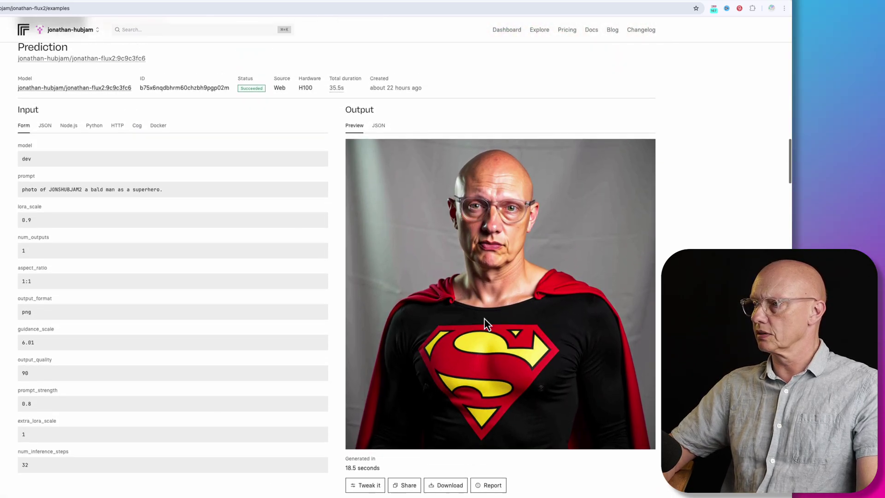
pyautogui.scroll(20, 489, 318)
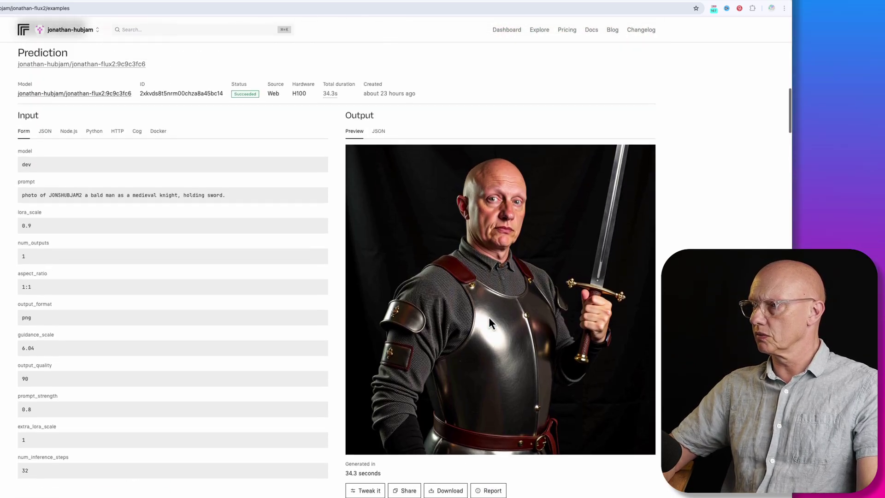
pyautogui.scroll(-20, 489, 317)
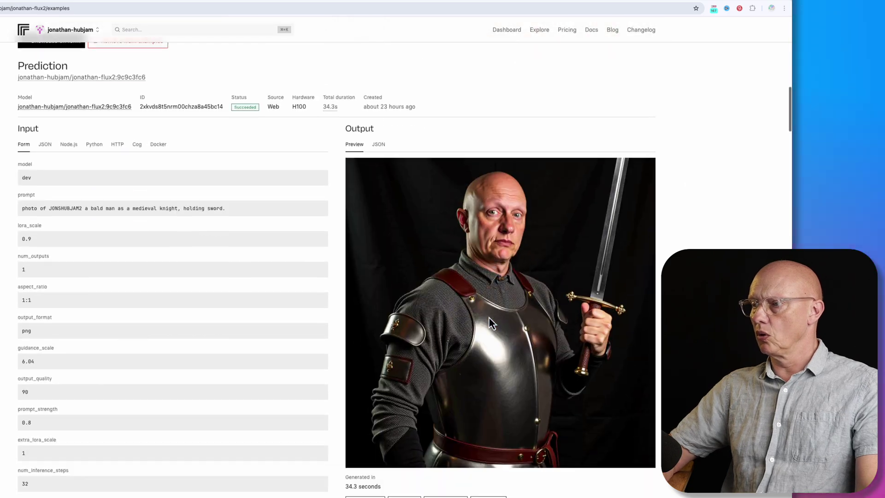
pyautogui.scroll(-1, 489, 316)
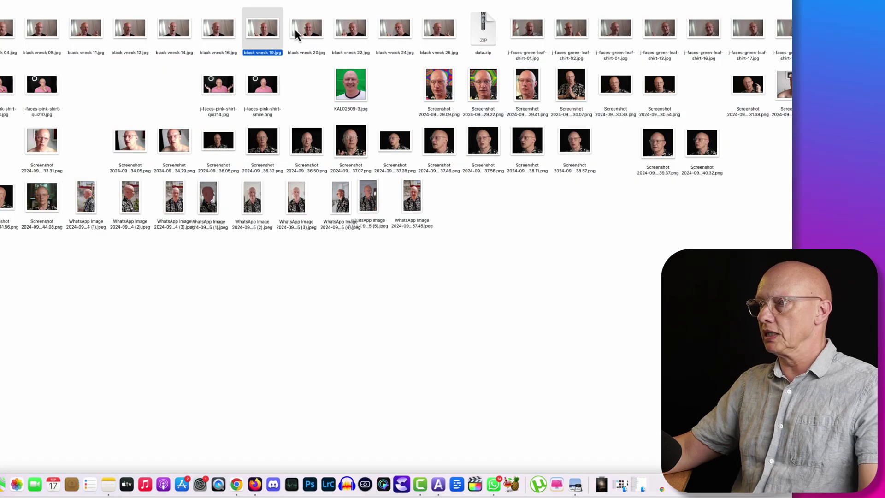
# Step: Quick Look through several training photos and presenter screenshots in Finder
pyautogui.press('space')
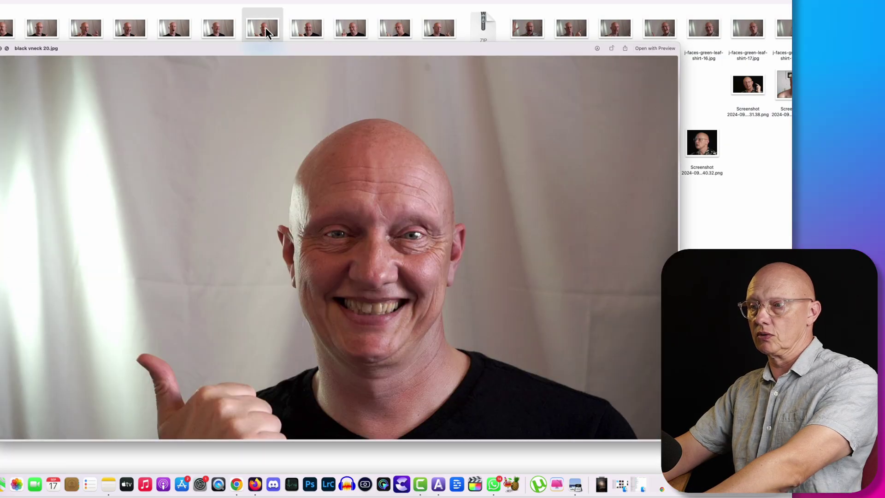
pyautogui.press('Left')
pyautogui.press('Left')
pyautogui.press('space')
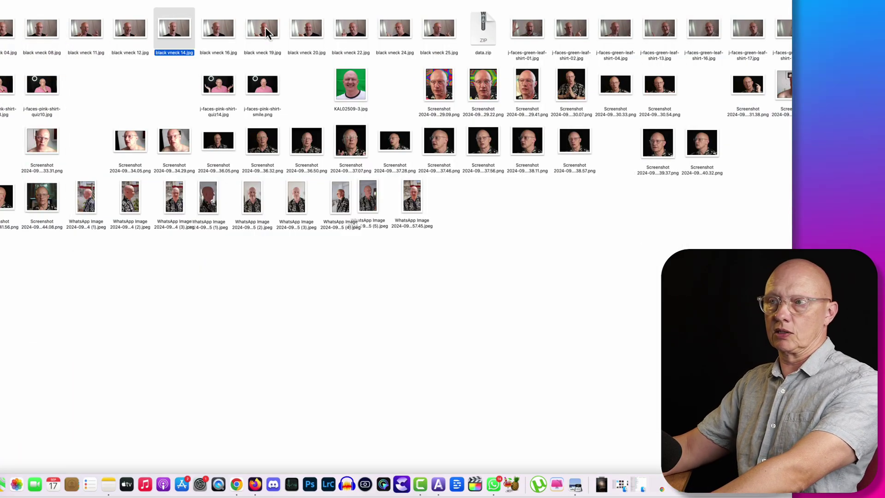
pyautogui.click(265, 145)
pyautogui.press('space')
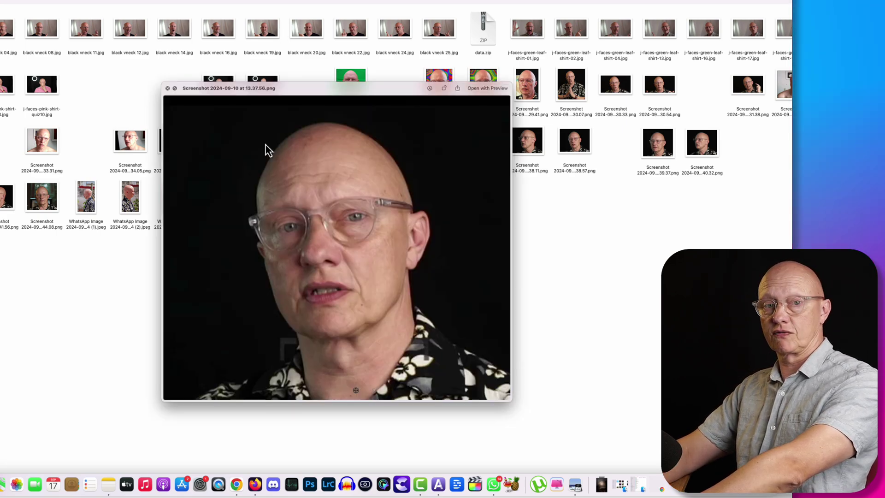
pyautogui.press('Right')
pyautogui.press('Right')
pyautogui.press('Right')
pyautogui.press('Right')
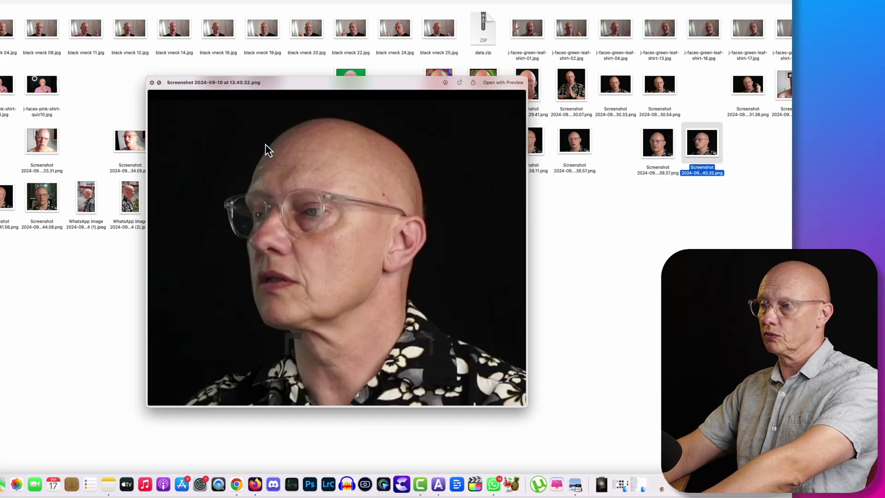
pyautogui.press('Up')
pyautogui.press('Left')
pyautogui.press('Left')
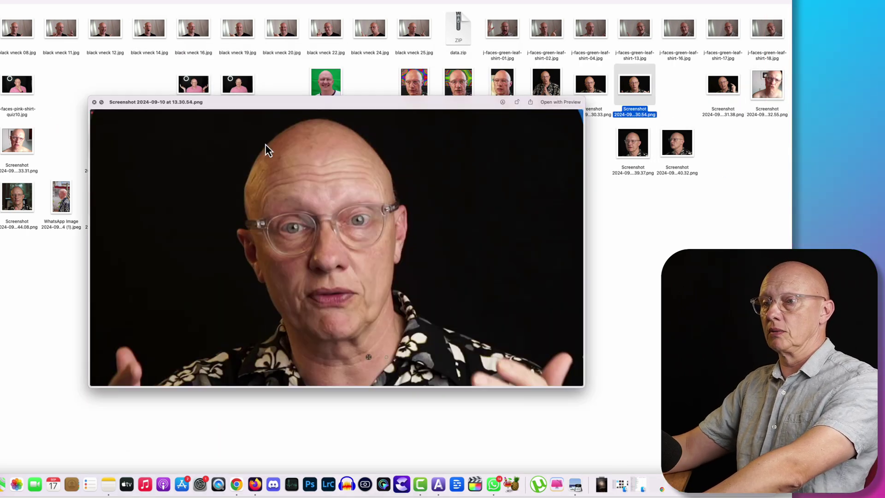
pyautogui.press('space')
# Step: Preview j-faces-pink-shirt-smile.png through the black-vneck and pink-shirt quiz photos, then show Mission Control
pyautogui.click(248, 87)
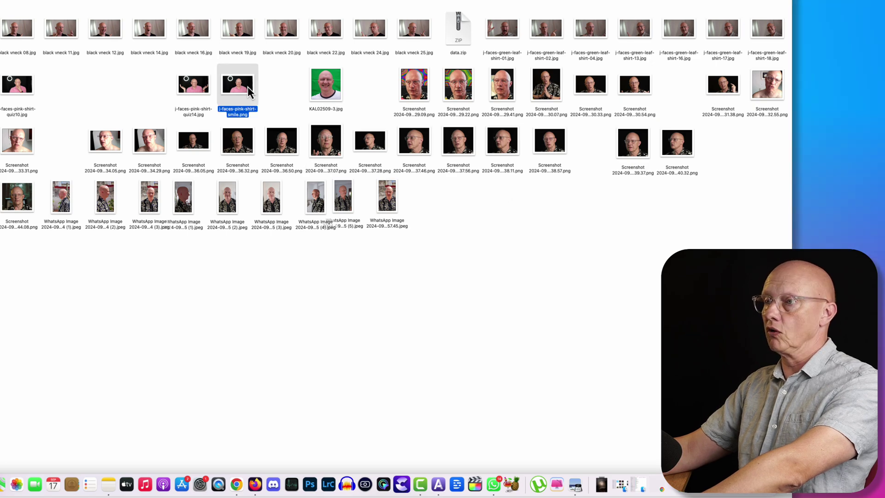
pyautogui.press('space')
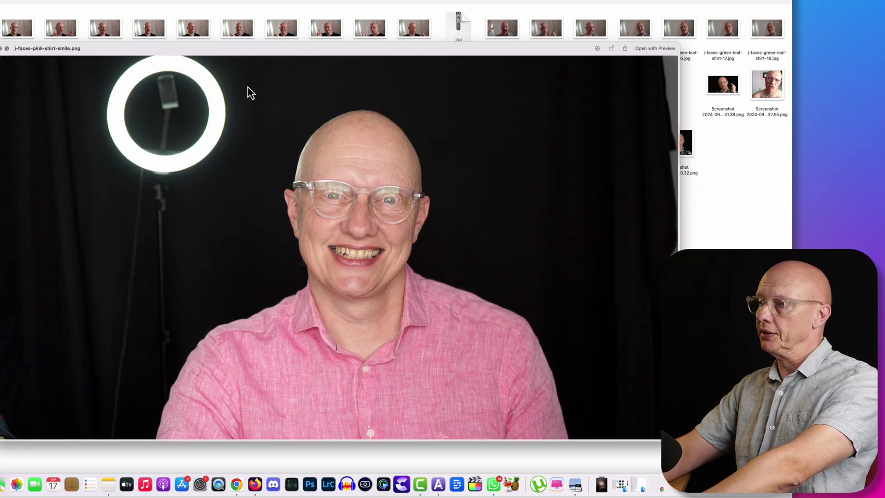
pyautogui.press('Right')
pyautogui.press('Up')
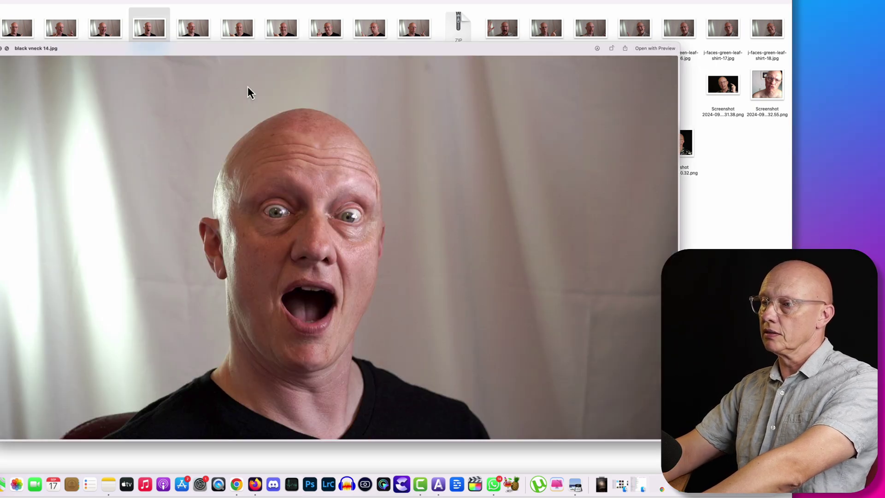
pyautogui.press('Right')
pyautogui.press('Down')
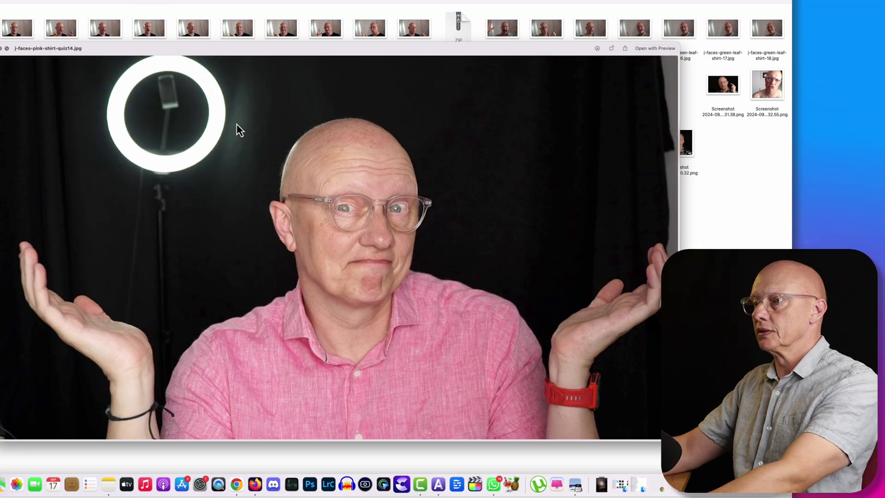
pyautogui.hotkey('ctrl', 'Up')
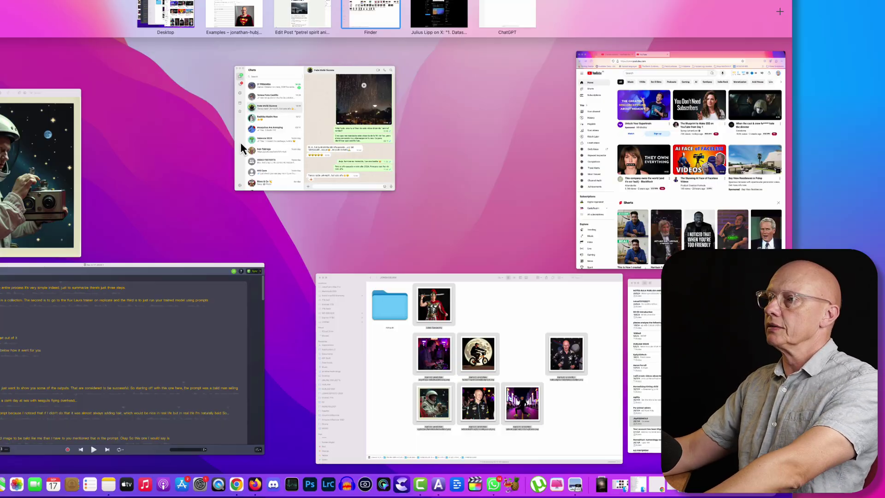
# Step: Return to the Replicate examples and open the Julius Caesar output image on its own
pyautogui.click(243, 26)
pyautogui.scroll(-10, 543, 264)
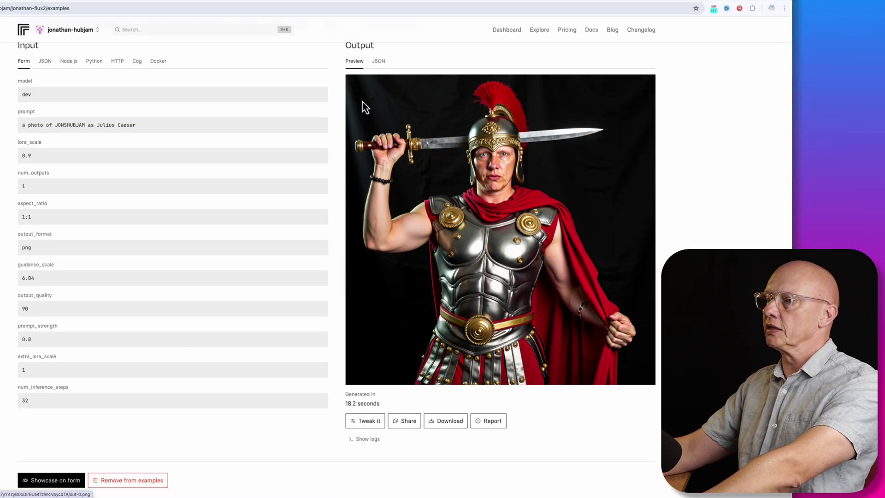
pyautogui.click(415, 144)
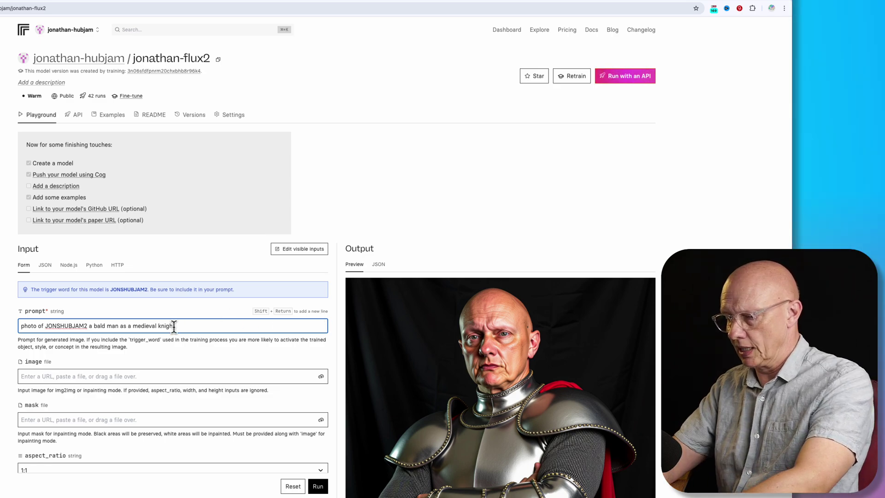
# Step: Append 'at a jousting tournament' to the medieval knight prompt and run the prediction
pyautogui.write('at')
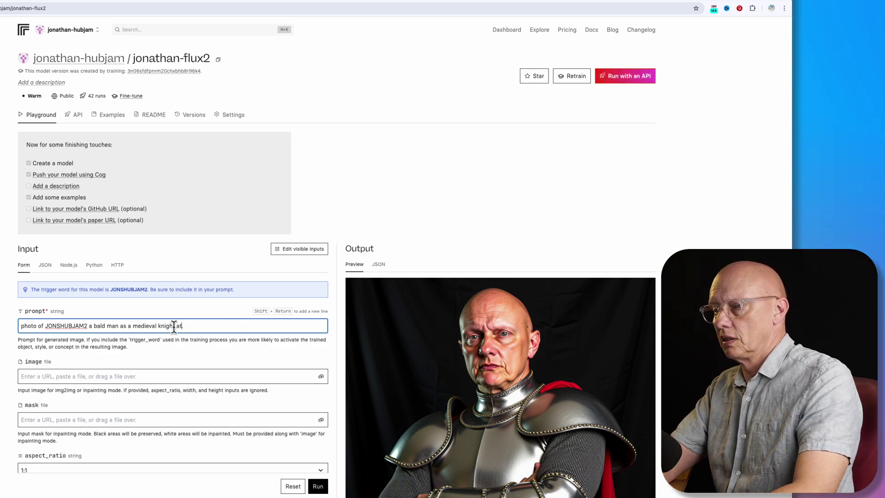
pyautogui.write(' a jousting tournament')
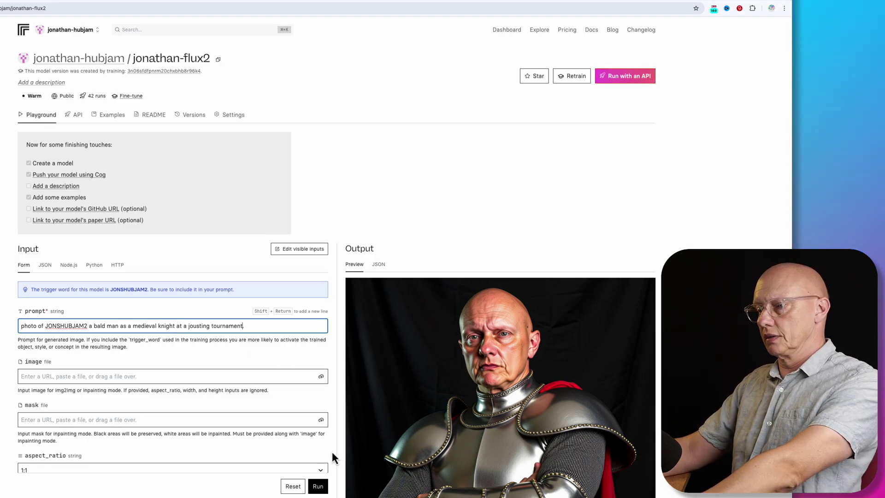
pyautogui.scroll(-10, 331, 450)
pyautogui.scroll(-1, 333, 459)
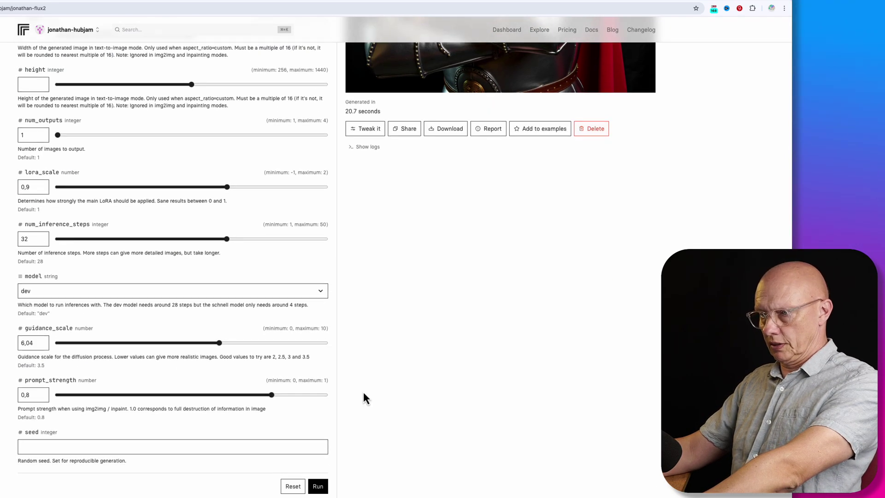
pyautogui.click(318, 487)
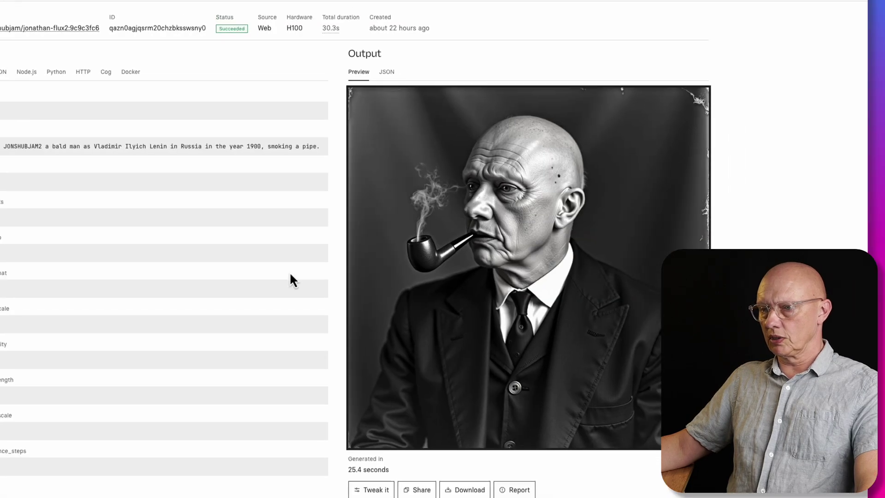
# Step: Browse the examples down to Lenin in 1900 Russia and the bald man visiting Japan
pyautogui.scroll(-12, 450, 315)
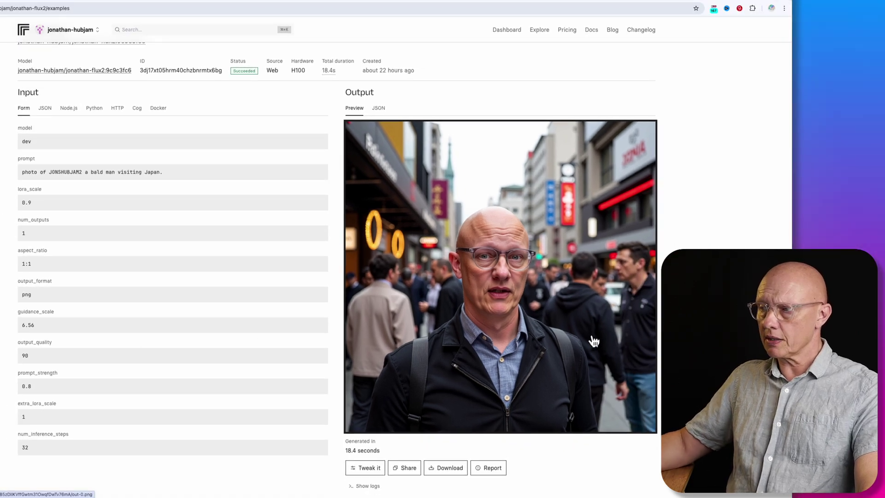
# Step: Scroll back up the examples to the Superman-costume superhero prediction with guidance_scale 6.01
pyautogui.scroll(-2, 594, 342)
pyautogui.scroll(6, 594, 341)
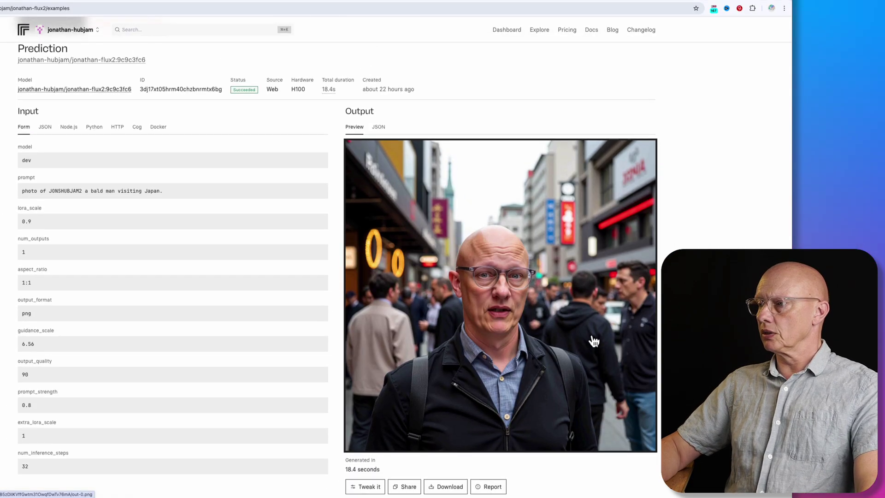
pyautogui.scroll(15, 591, 341)
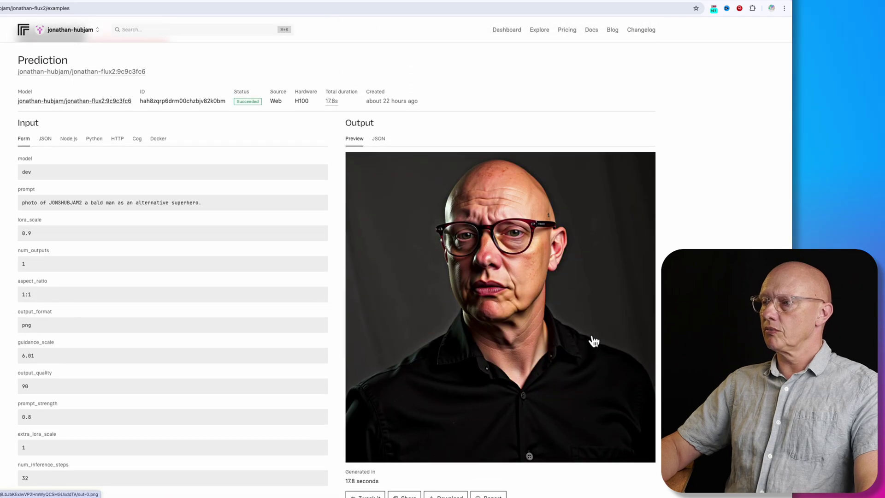
pyautogui.scroll(20, 592, 337)
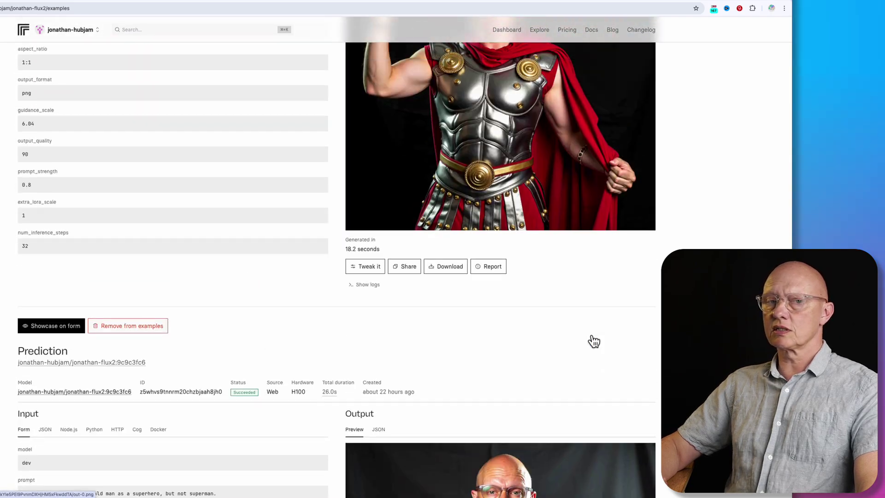
pyautogui.scroll(11, 591, 336)
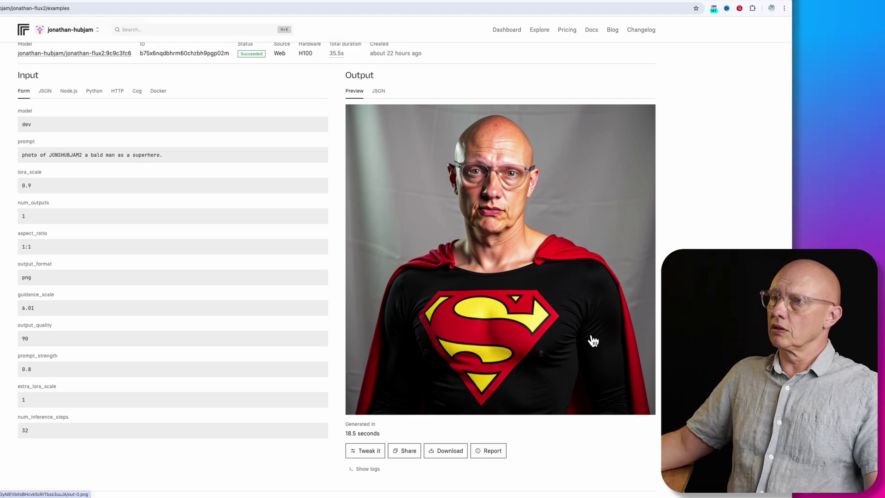
pyautogui.hotkey('ctrl', 'Up')
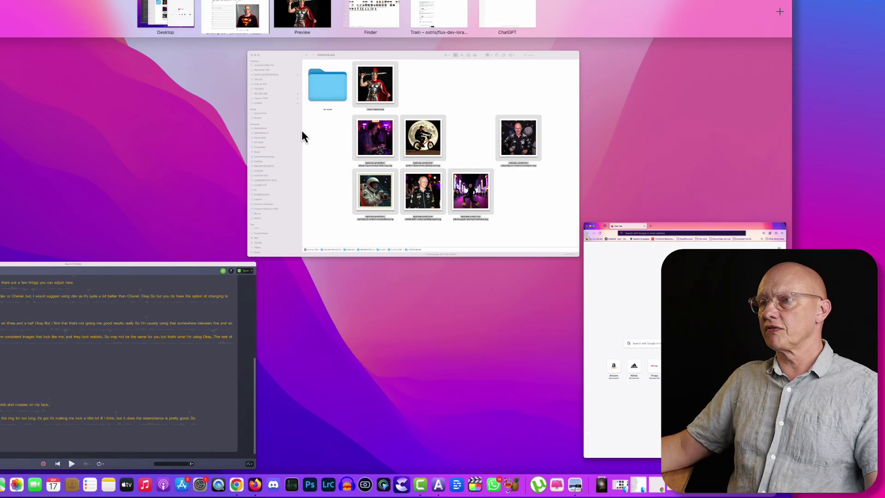